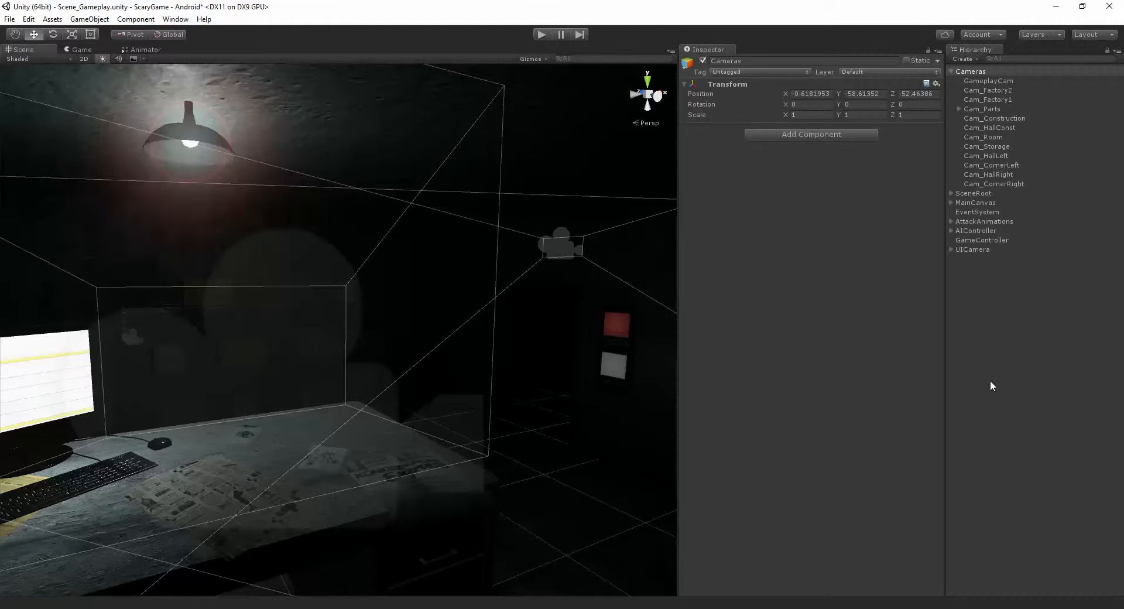
# Select the GameplayCam in the Cameras group and look around the office desk and camera in the scene.
pyautogui.click(972, 71)
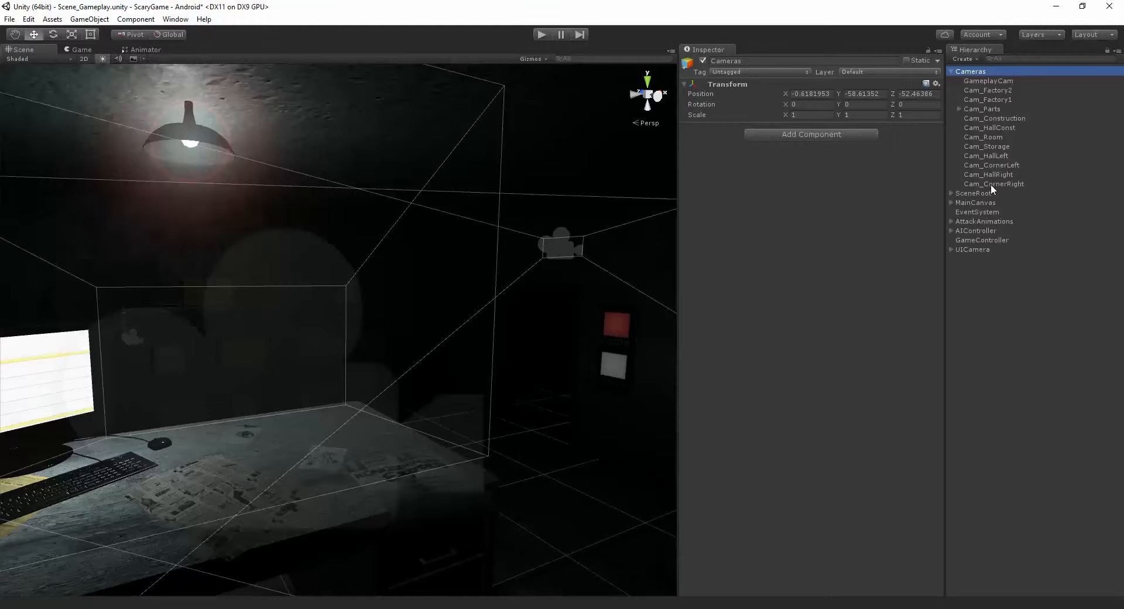
pyautogui.click(989, 81)
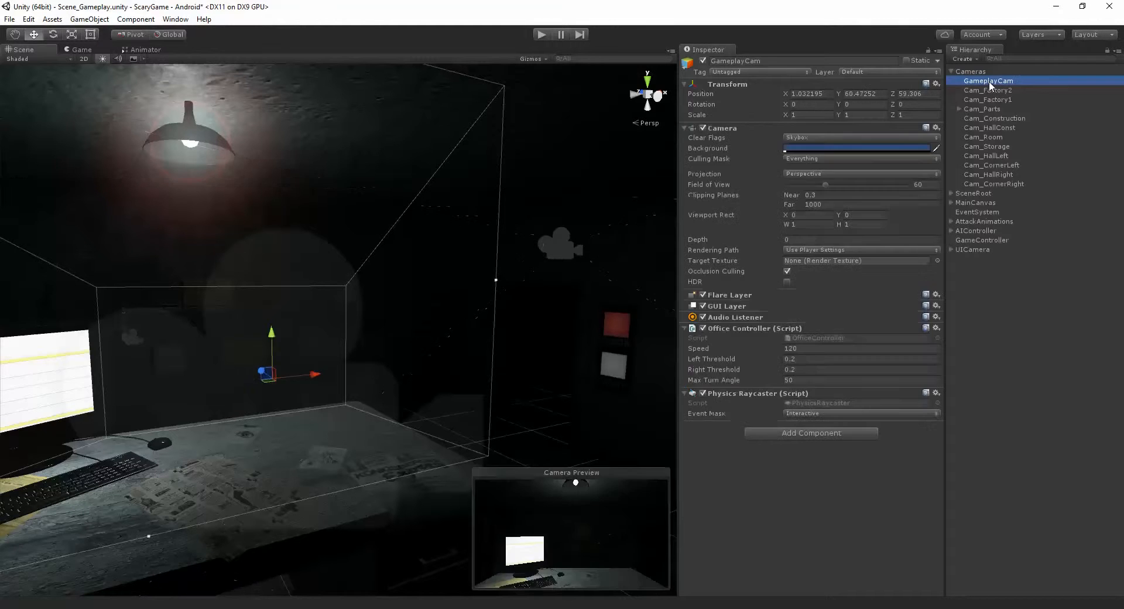
pyautogui.press('s')
pyautogui.moveTo(289, 276); pyautogui.dragTo(417, 267, button='right')
pyautogui.press('s')
pyautogui.press('w')
pyautogui.press('s')
pyautogui.press('w')
pyautogui.press('s')
pyautogui.press('s')
pyautogui.press('w')
pyautogui.press('s')
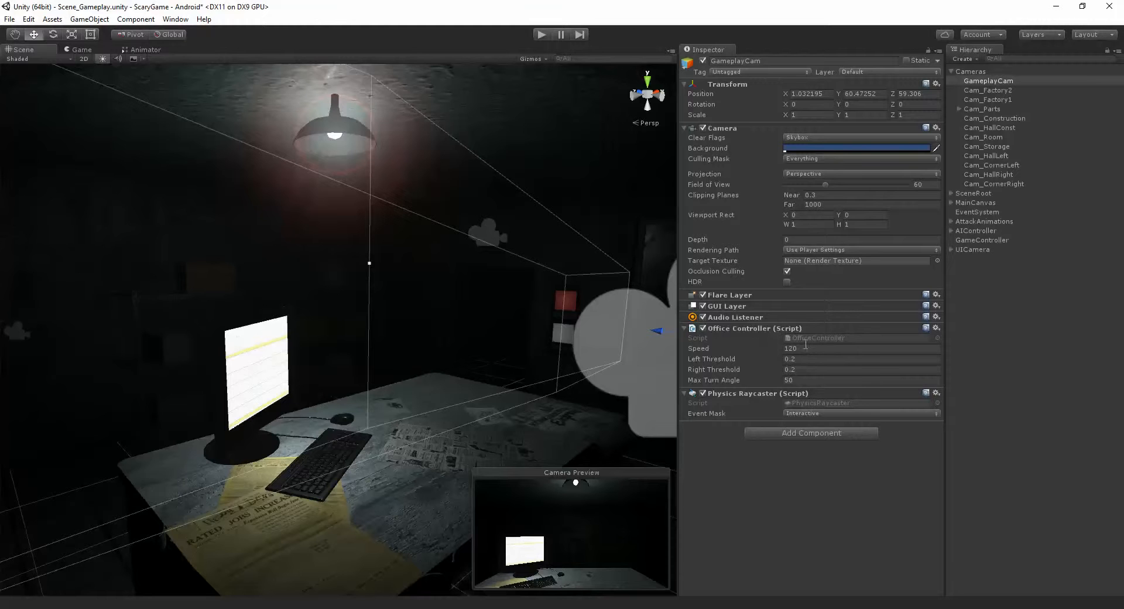
pyautogui.press('w')
pyautogui.moveTo(429, 279); pyautogui.dragTo(592, 320, button='right')
pyautogui.press('s')
# Examine GameplayCam's Office Controller values for speed, left threshold, right threshold and max turn angle.
pyautogui.click(823, 348)
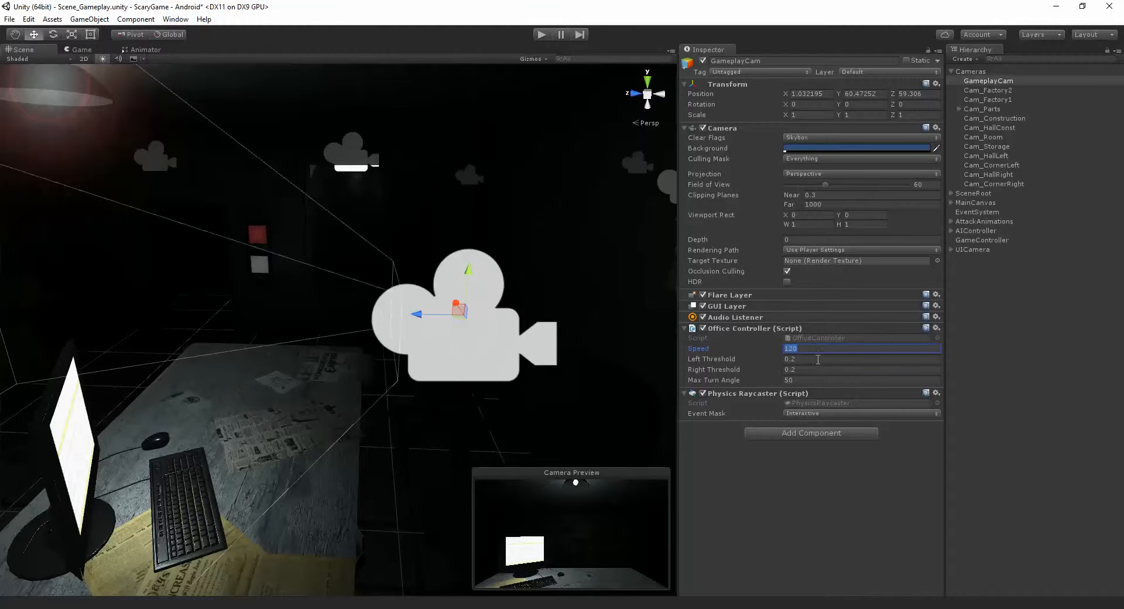
pyautogui.click(818, 359)
pyautogui.click(807, 369)
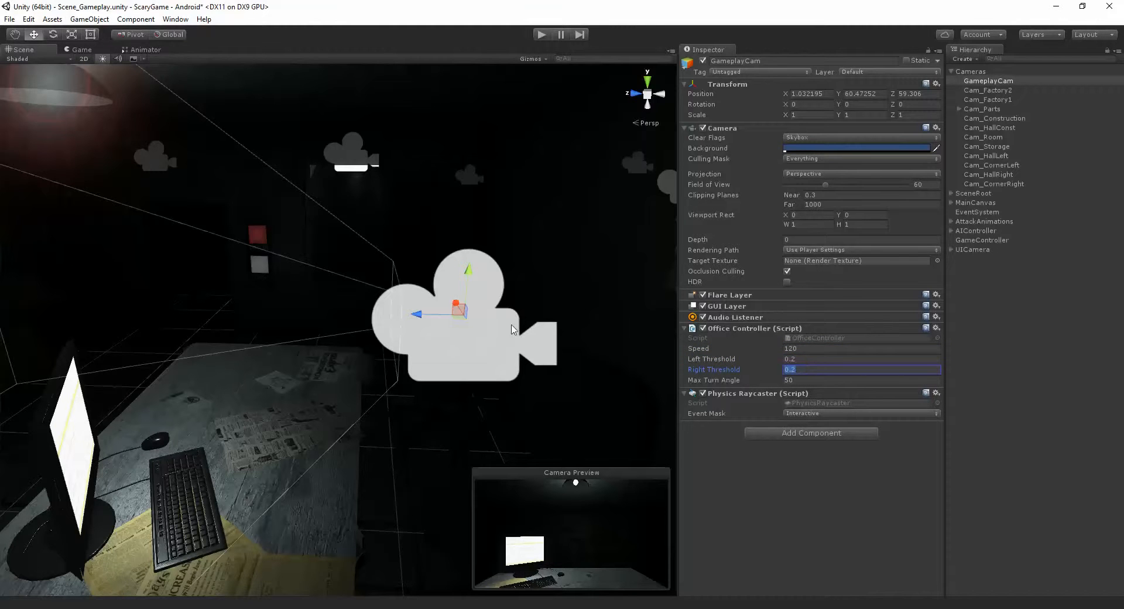
pyautogui.click(805, 360)
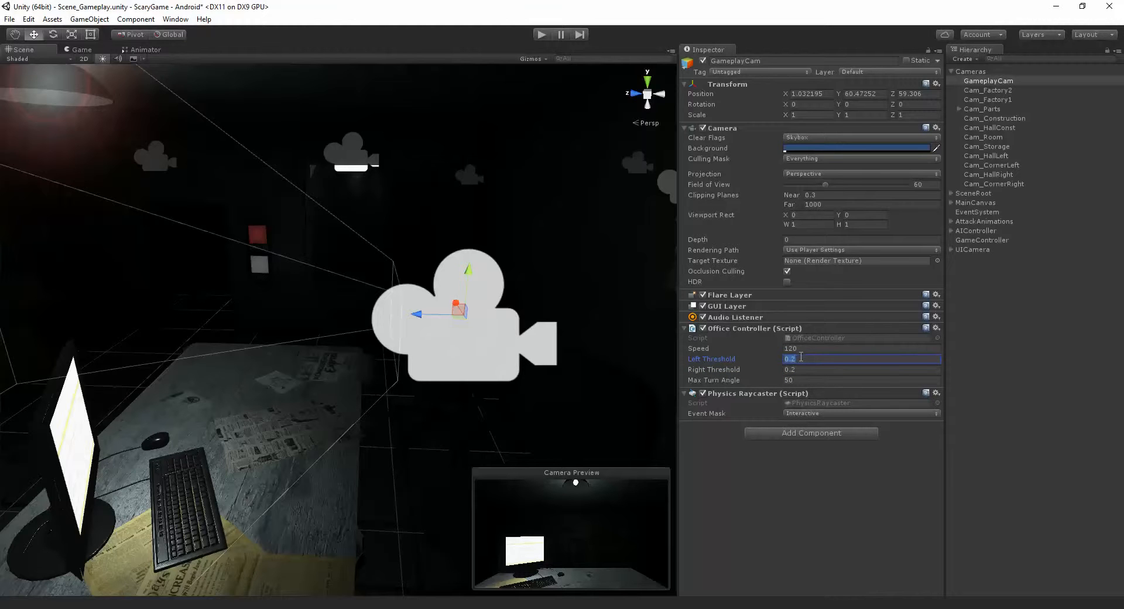
pyautogui.click(801, 358)
pyautogui.click(800, 369)
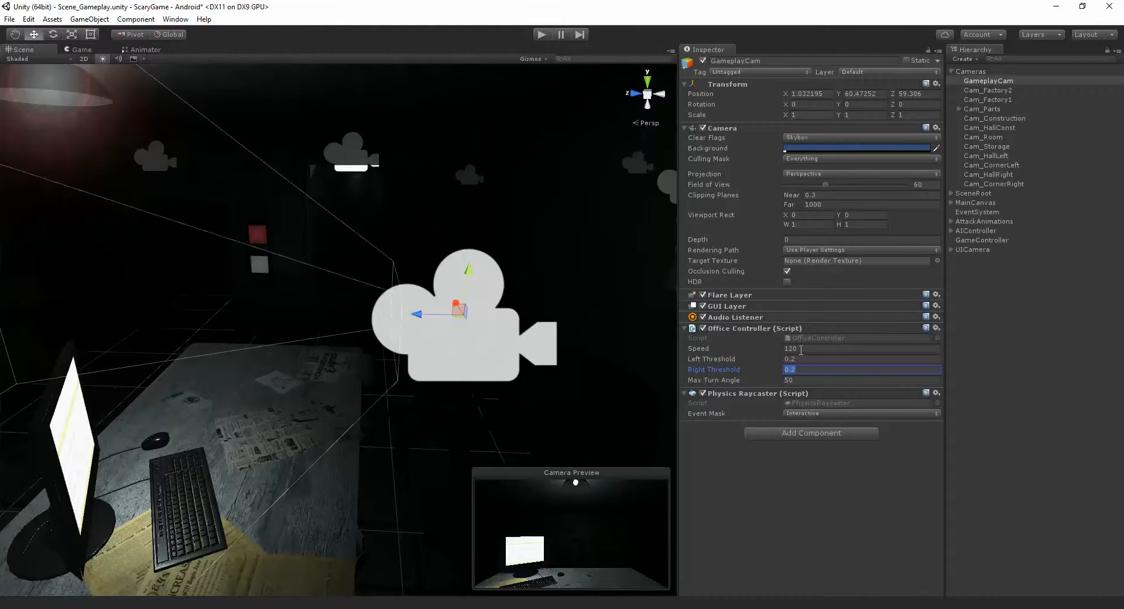
pyautogui.click(801, 359)
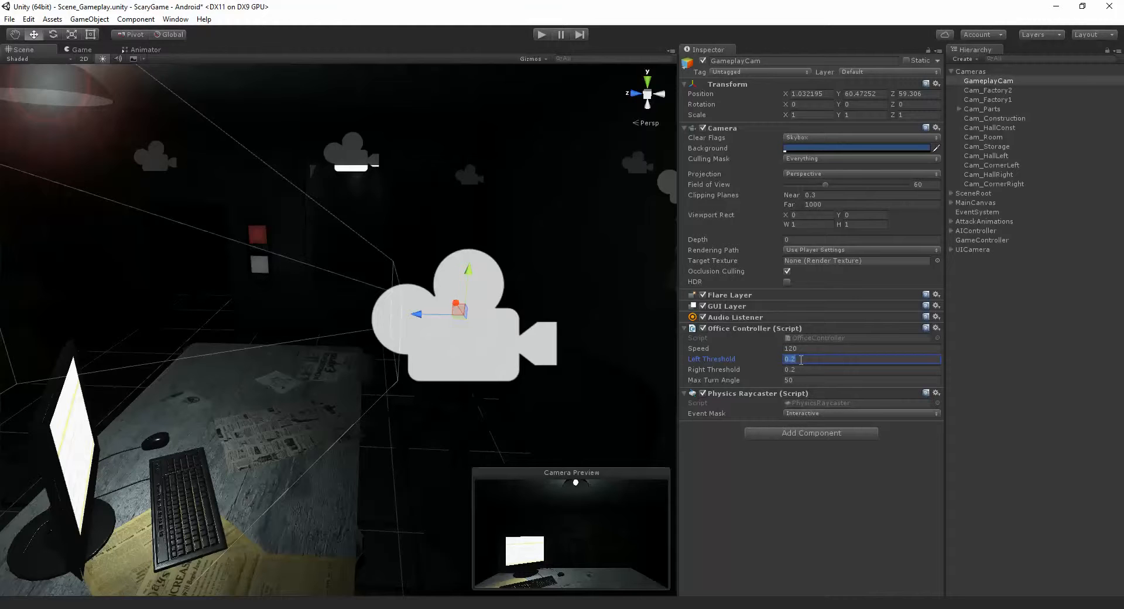
pyautogui.click(799, 370)
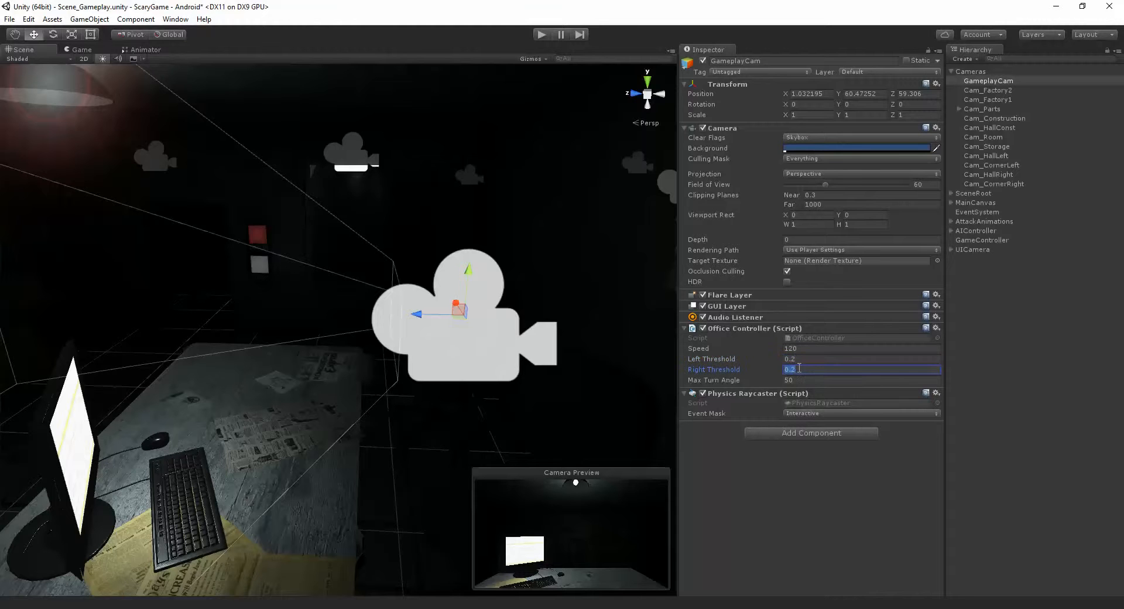
pyautogui.click(798, 359)
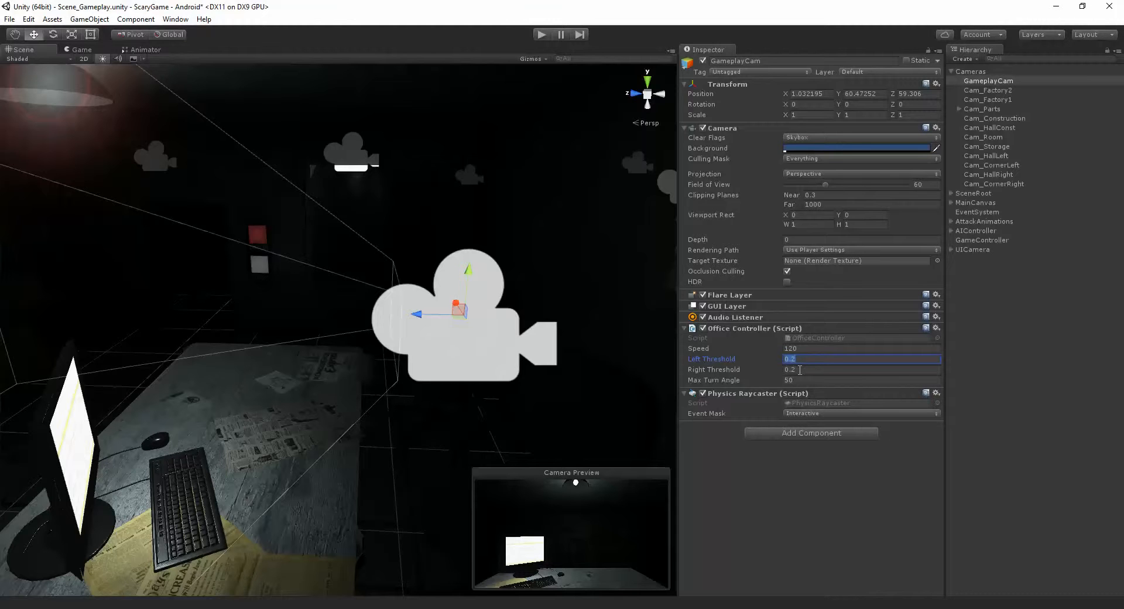
pyautogui.click(798, 380)
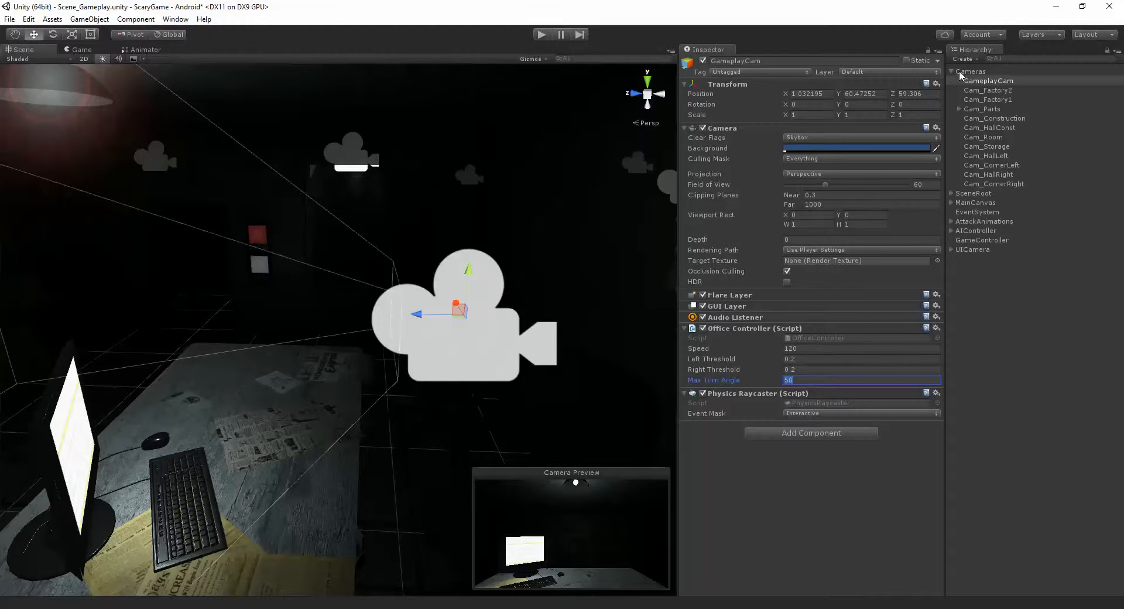
# Review Cam_Factory2's components, collapsing its Noise And Grain, Noise And Scratches and Glitch Effect_Cam scripts.
pyautogui.click(989, 90)
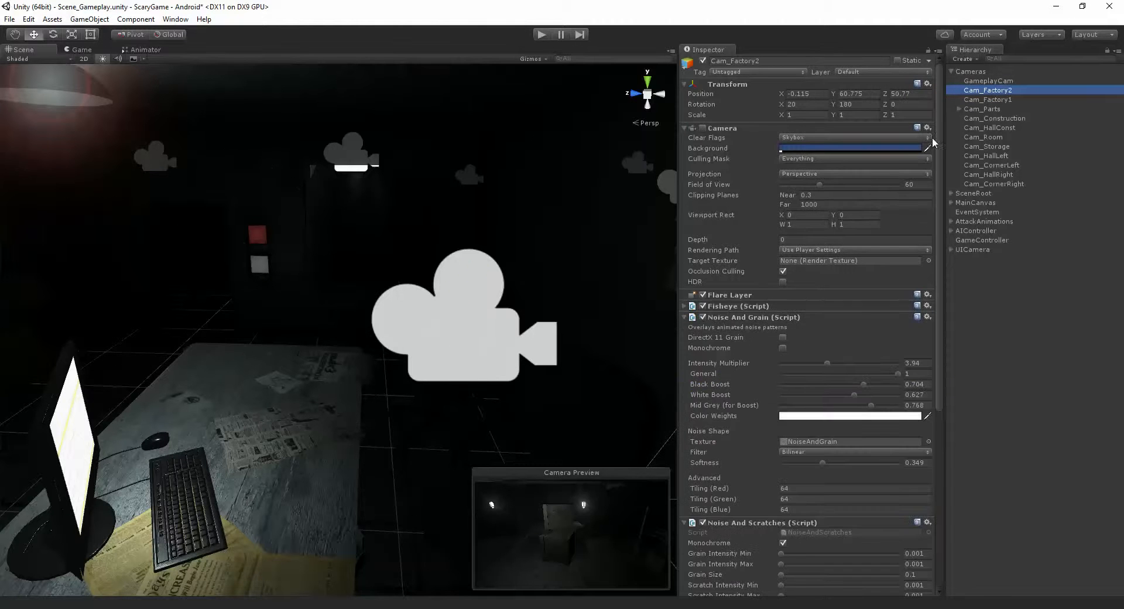
pyautogui.scroll(-4, 848, 422)
pyautogui.scroll(-5, 847, 422)
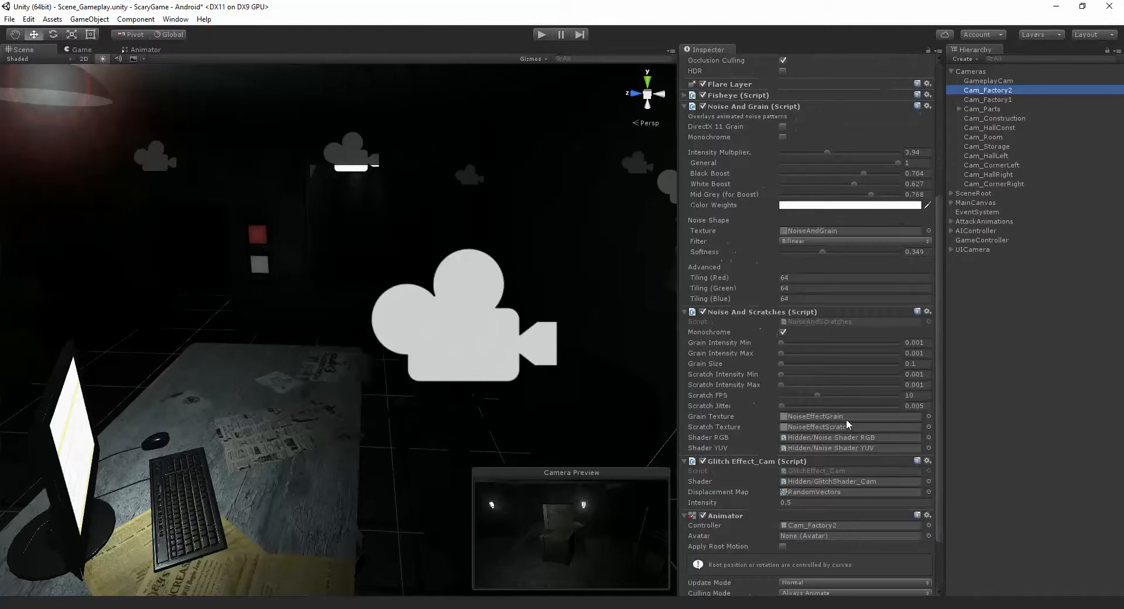
pyautogui.scroll(10, 832, 409)
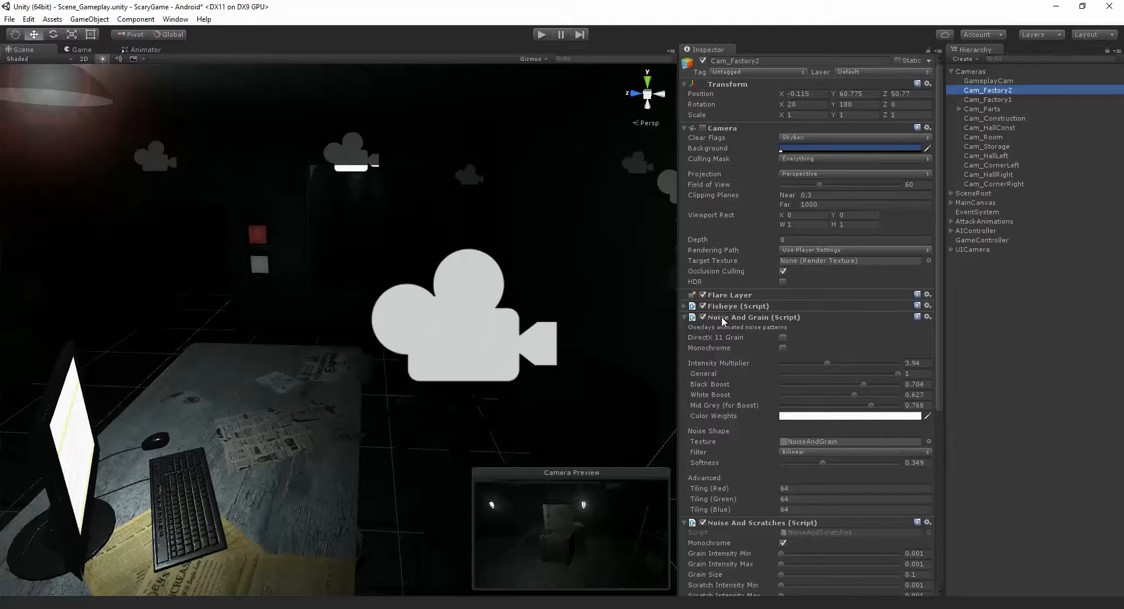
pyautogui.click(684, 317)
pyautogui.click(683, 328)
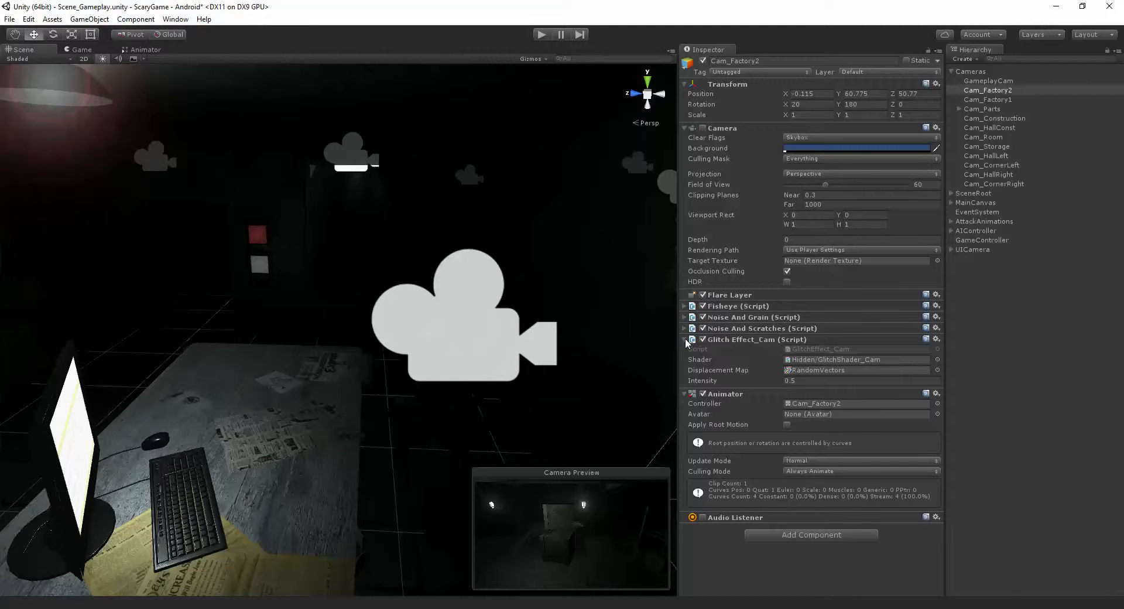
pyautogui.click(684, 340)
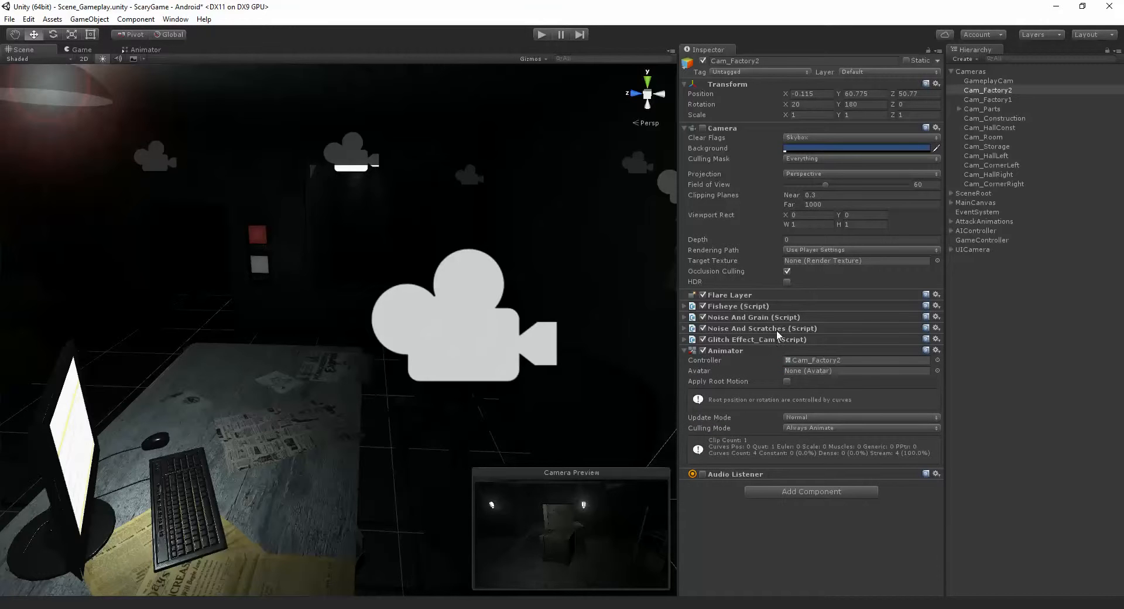
pyautogui.click(728, 350)
pyautogui.click(728, 350)
pyautogui.keyDown('alt'); pyautogui.moveTo(309, 350); pyautogui.dragTo(269, 322); pyautogui.keyUp('alt')
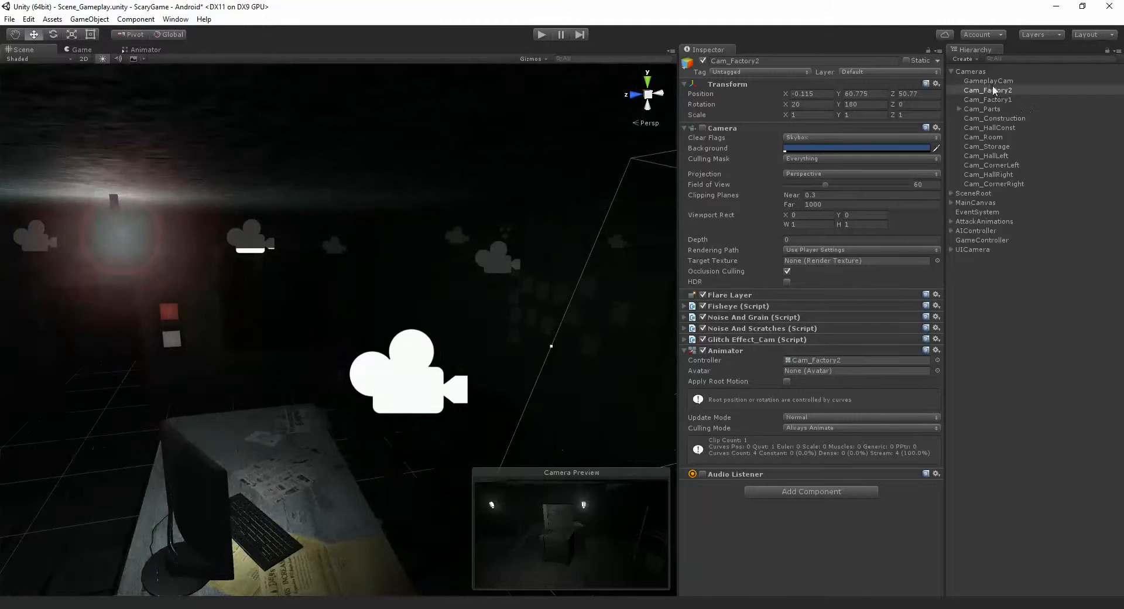
# Examine the Cam_Parts camera, its child Canvas_Cam_Parts and the text placed in front of it in the scene.
pyautogui.click(988, 111)
pyautogui.moveTo(381, 276); pyautogui.dragTo(661, 328, button='right')
pyautogui.click(959, 108)
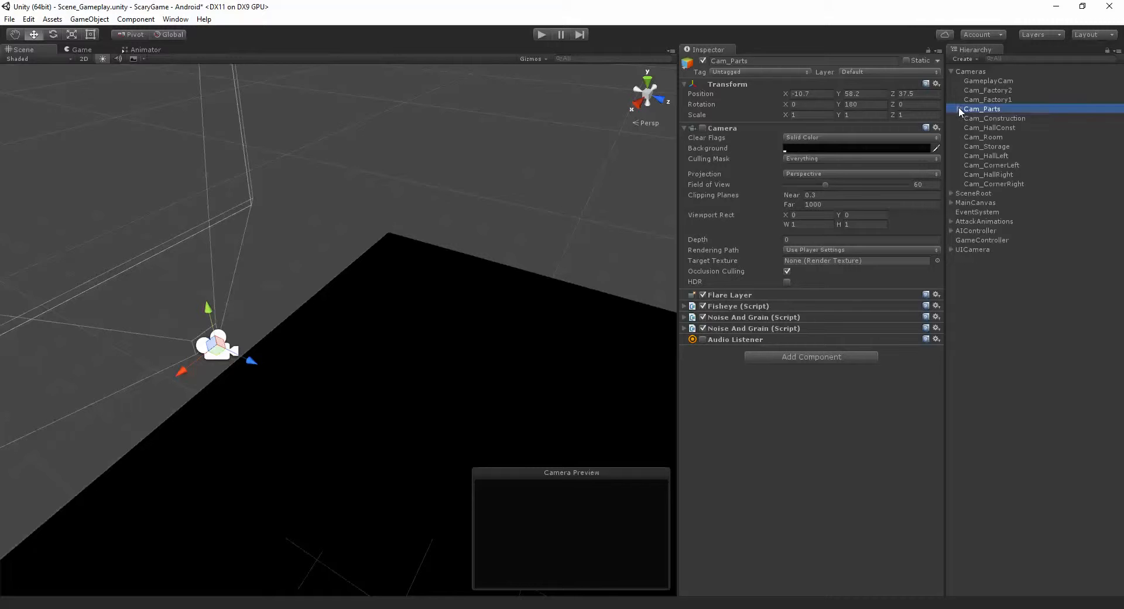
pyautogui.click(994, 118)
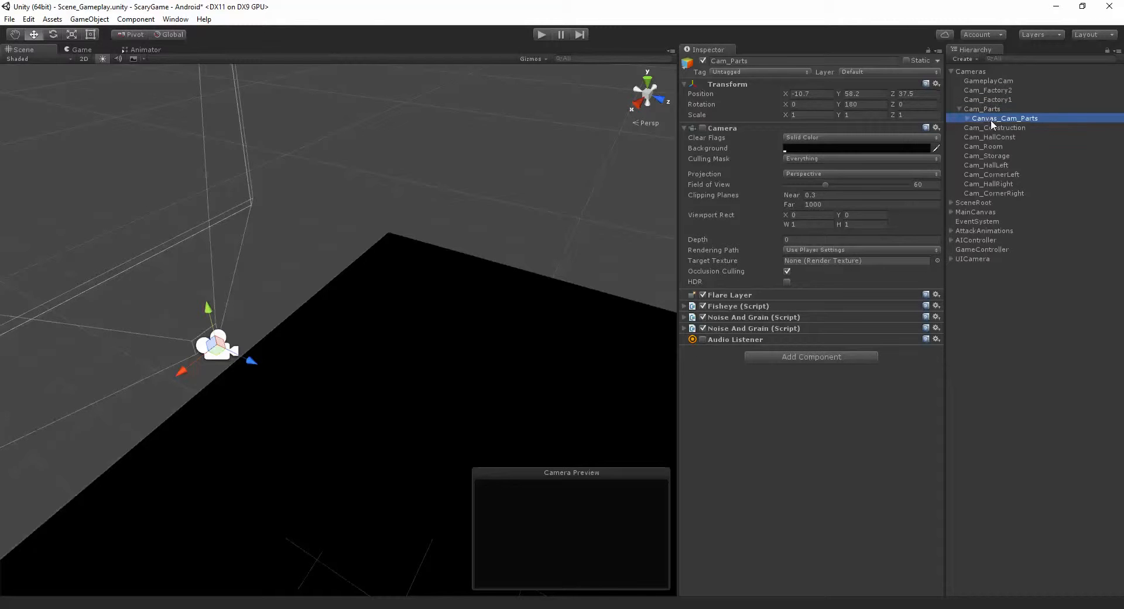
pyautogui.click(987, 109)
pyautogui.moveTo(328, 246); pyautogui.dragTo(268, 188, button='right')
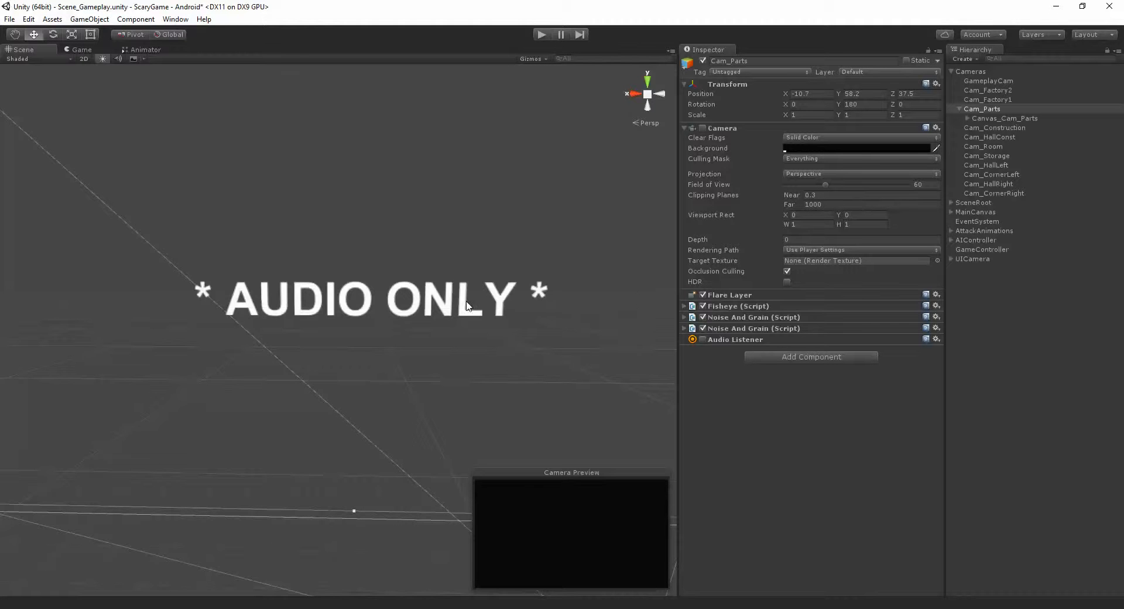
pyautogui.moveTo(470, 307); pyautogui.dragTo(454, 422, button='right')
pyautogui.click(959, 110)
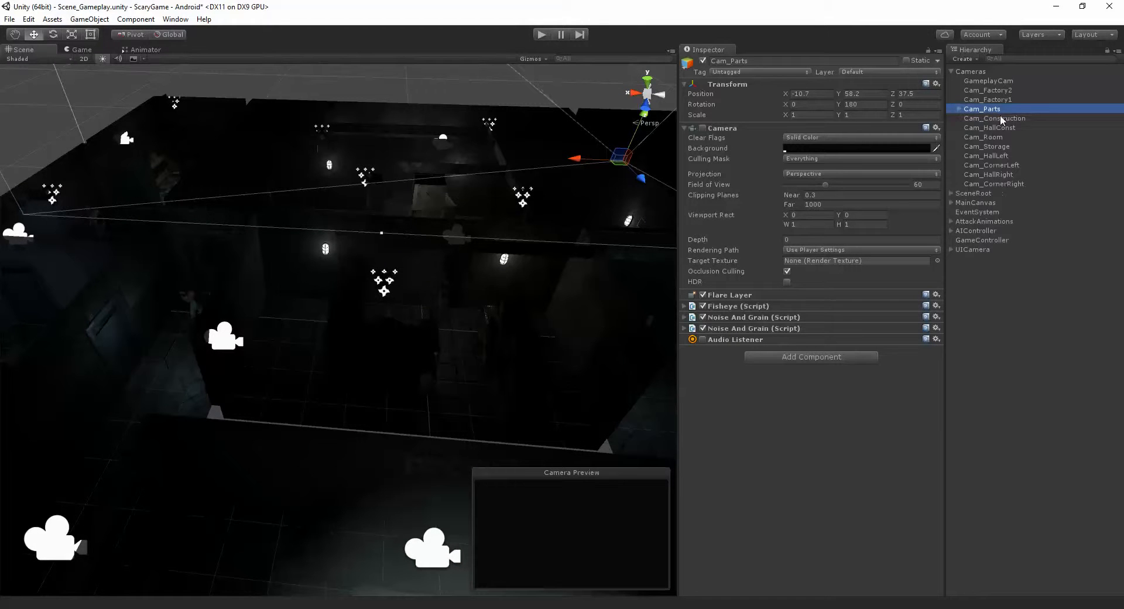
# Inspect the Cam_HallConst camera's components and the hallway it covers.
pyautogui.click(984, 128)
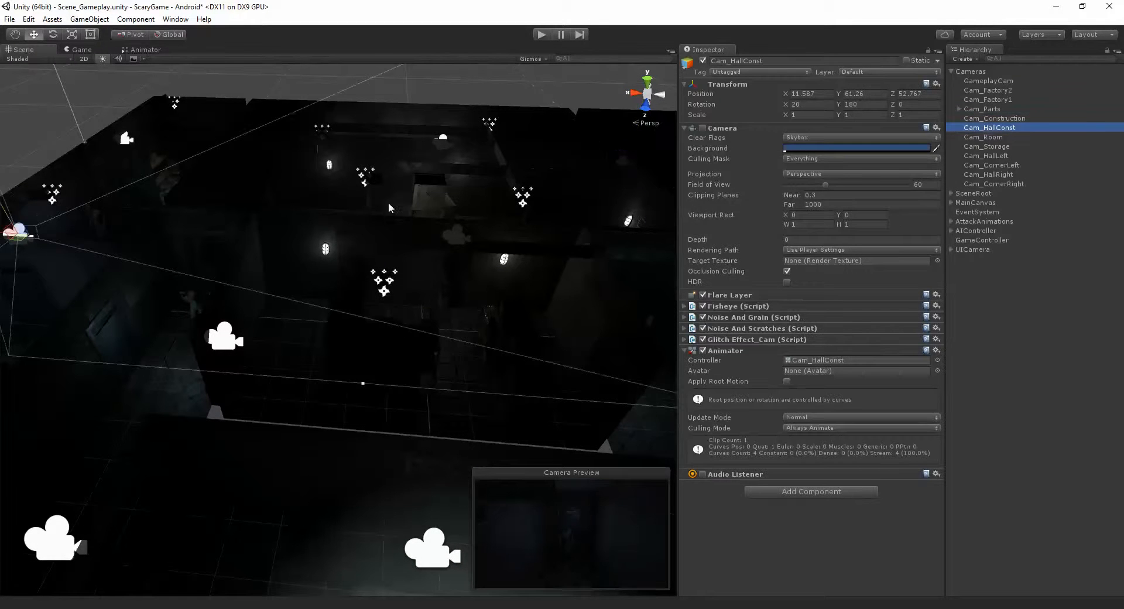
pyautogui.moveTo(390, 206); pyautogui.dragTo(413, 172, button='right')
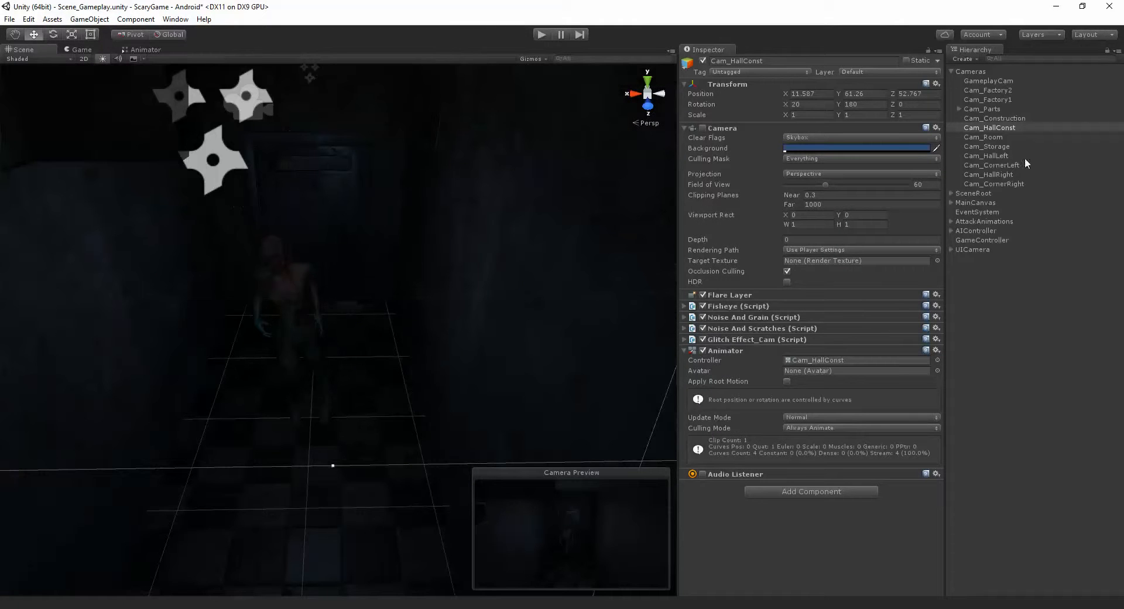
pyautogui.click(952, 70)
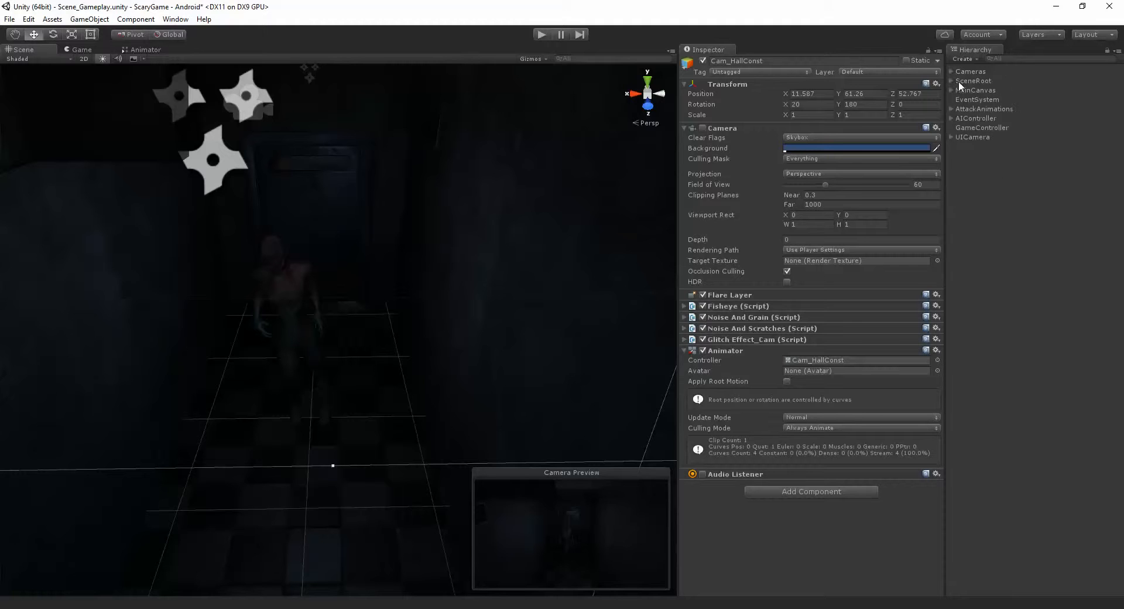
pyautogui.click(950, 71)
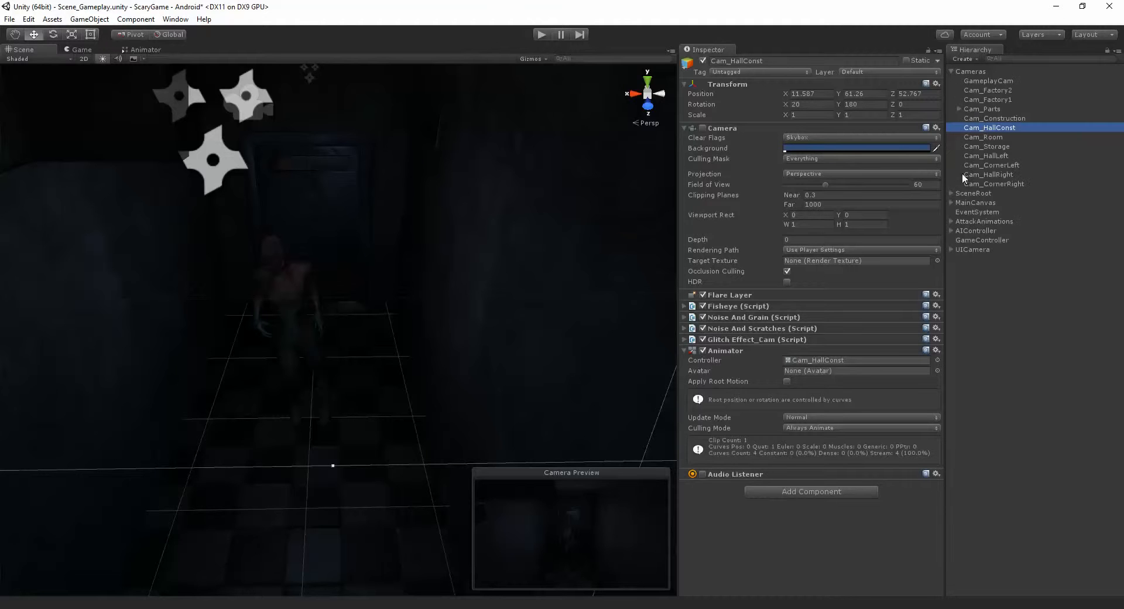
# Examine the MainCanvas settings and reveal the children of its GameHUD object.
pyautogui.click(953, 202)
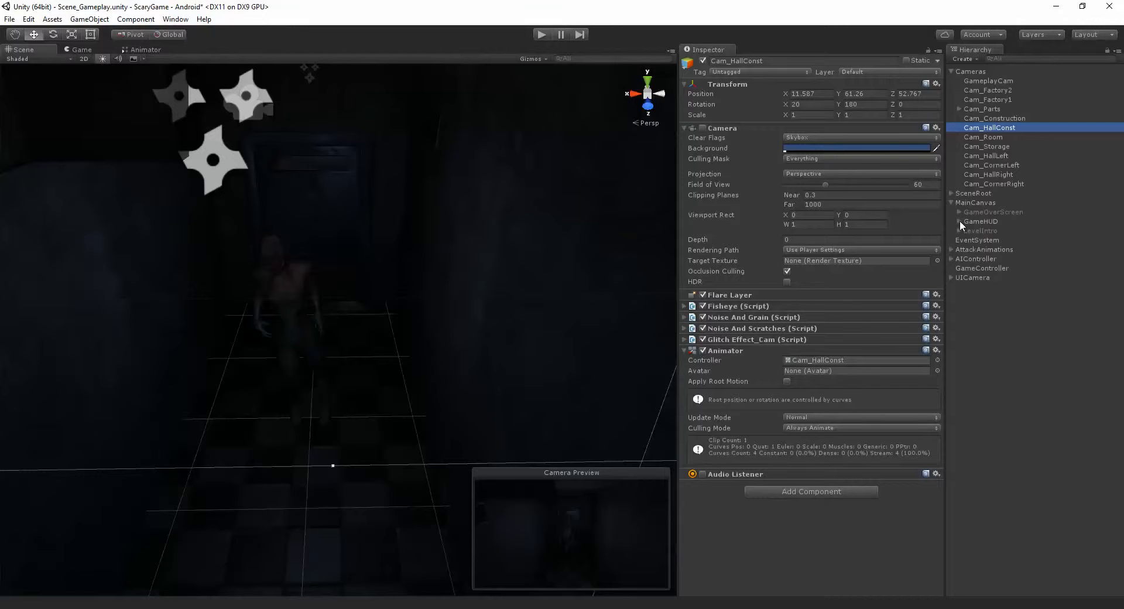
pyautogui.click(975, 203)
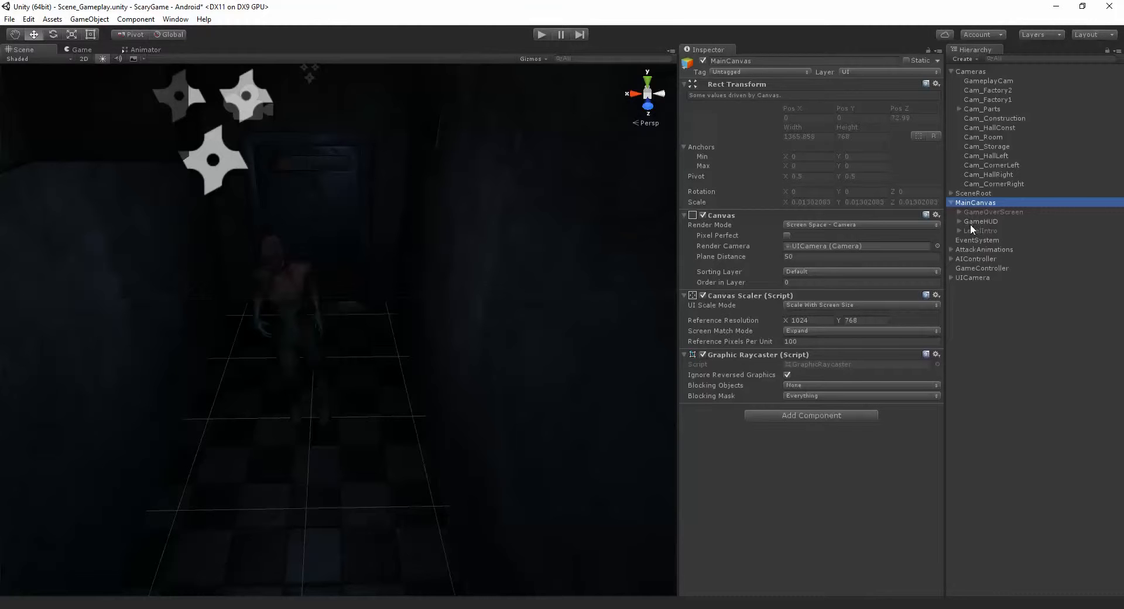
pyautogui.click(960, 221)
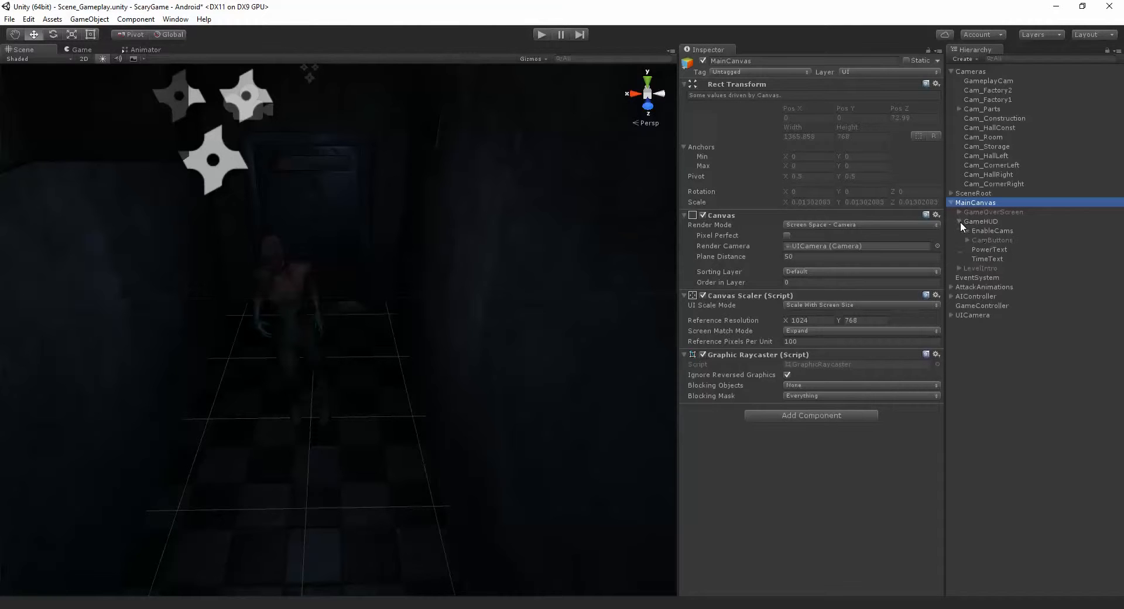
# Activate the CamButtons object under GameHUD and show the camera map overlay in the Game view.
pyautogui.click(985, 241)
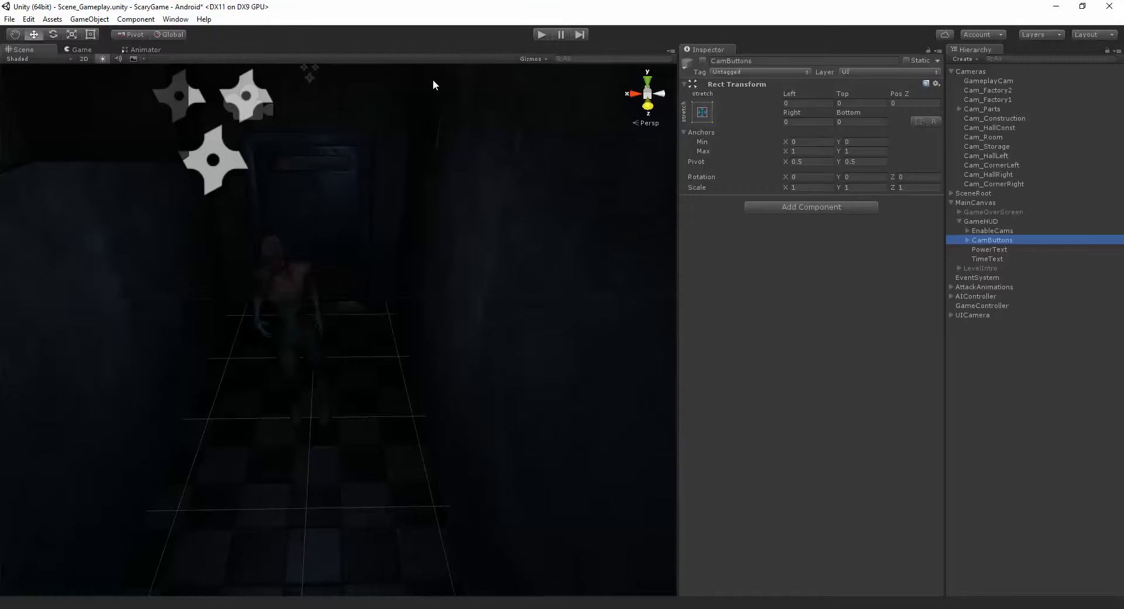
pyautogui.click(705, 68)
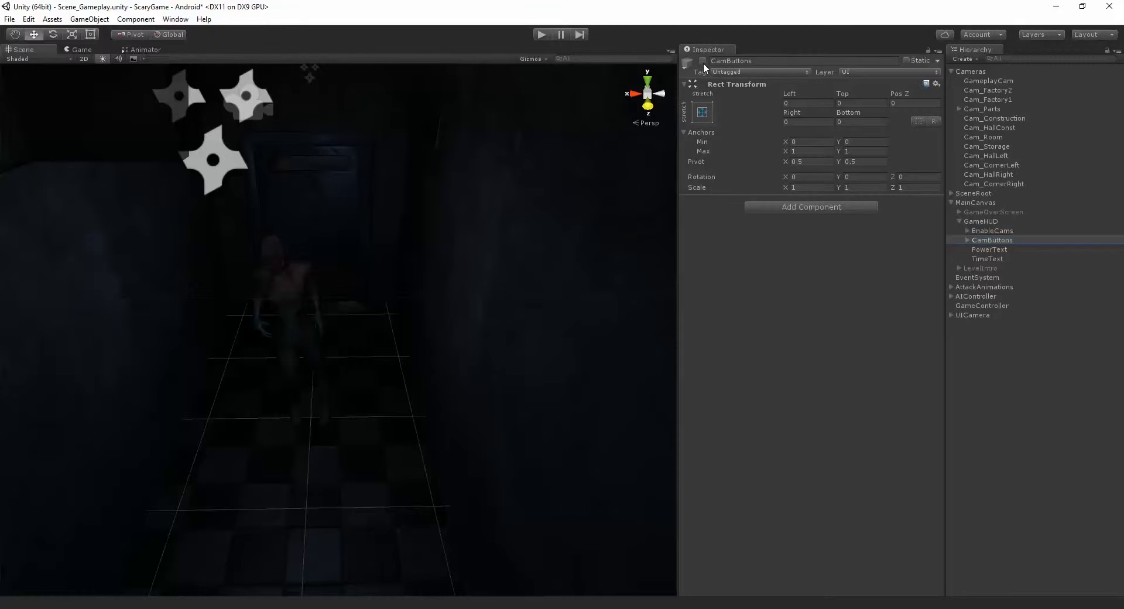
pyautogui.click(703, 62)
pyautogui.moveTo(213, 164); pyautogui.dragTo(151, 41, button='right')
pyautogui.click(78, 52)
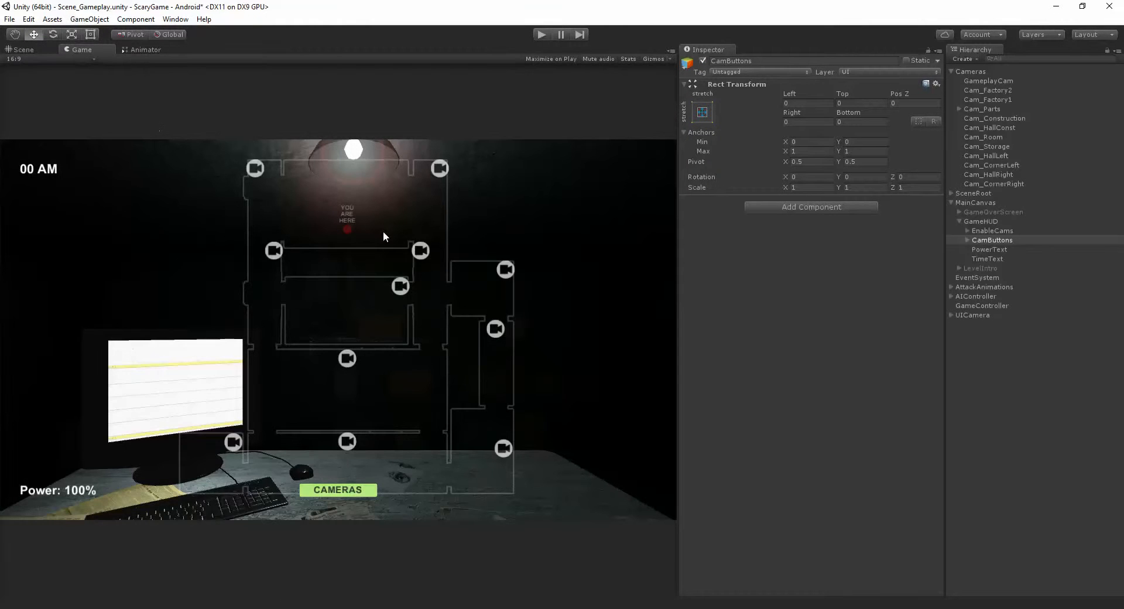
# Expand CamButtons and MapOverlay, and examine the overlay image and its Factory1, Factory2 and Parts camera buttons.
pyautogui.click(966, 240)
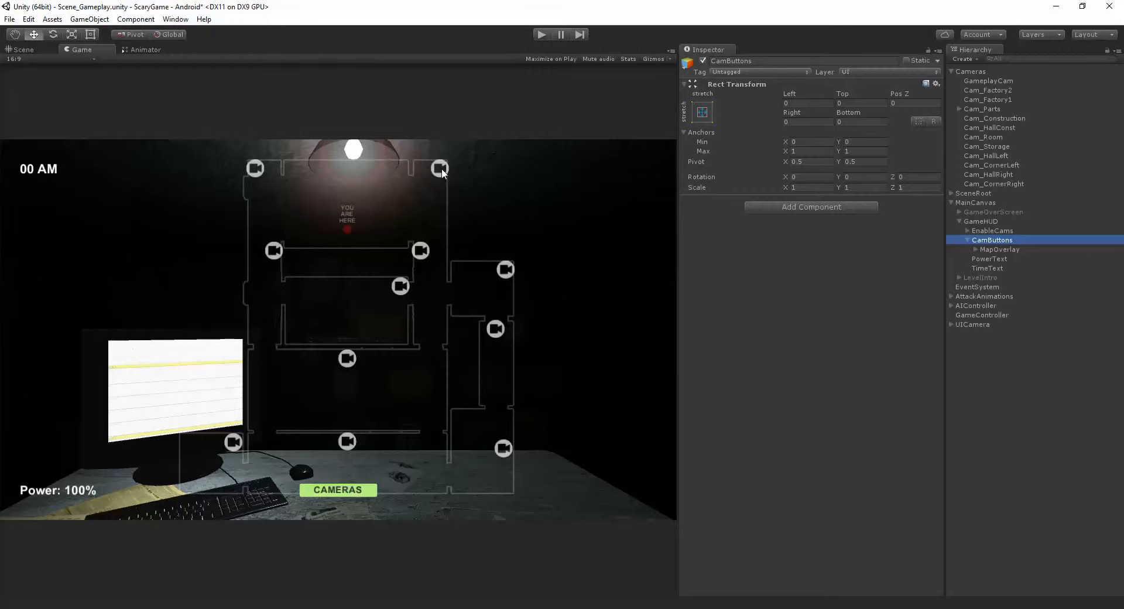
pyautogui.click(975, 248)
pyautogui.click(1004, 250)
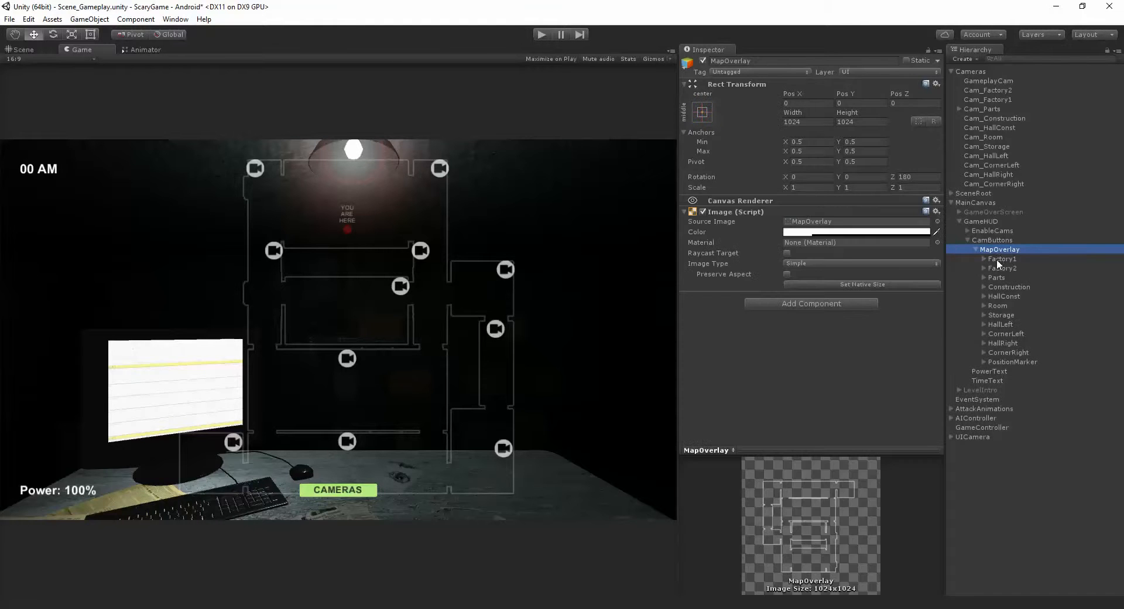
pyautogui.click(997, 259)
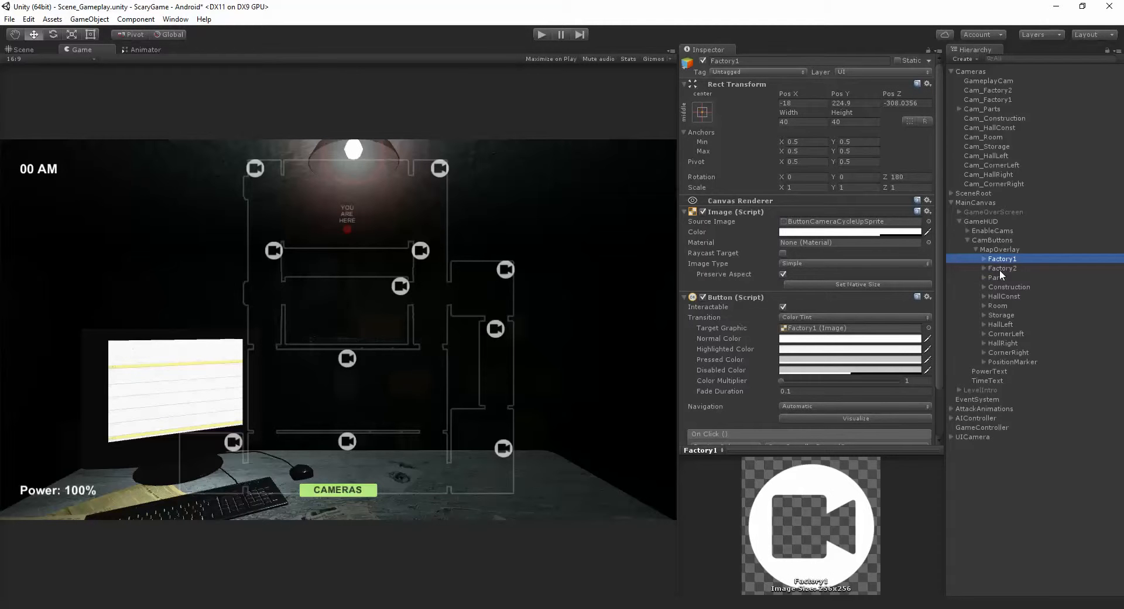
pyautogui.click(999, 270)
pyautogui.click(1002, 286)
pyautogui.click(1001, 259)
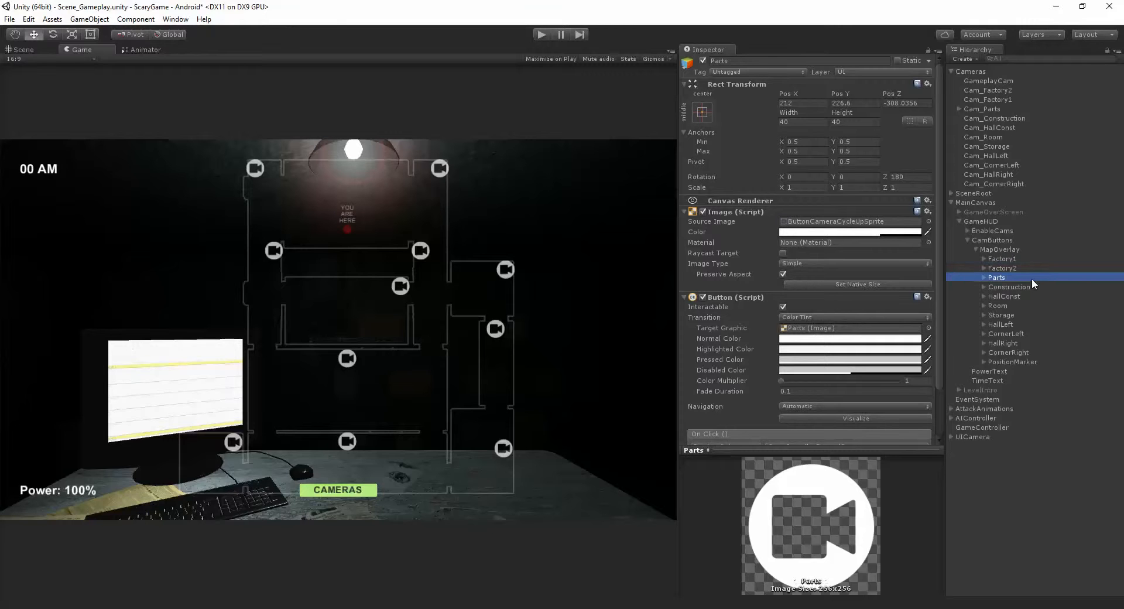
# Compare the HallConst and Parts map buttons with the Cam_HallConst and Cam_Room cameras they relate to.
pyautogui.click(997, 296)
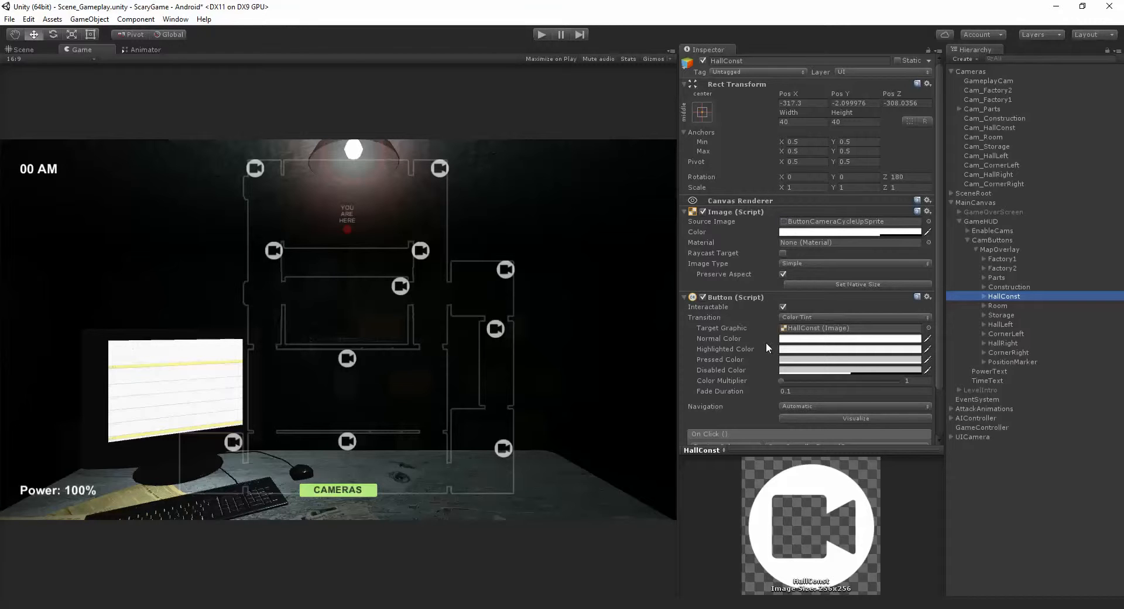
pyautogui.click(992, 128)
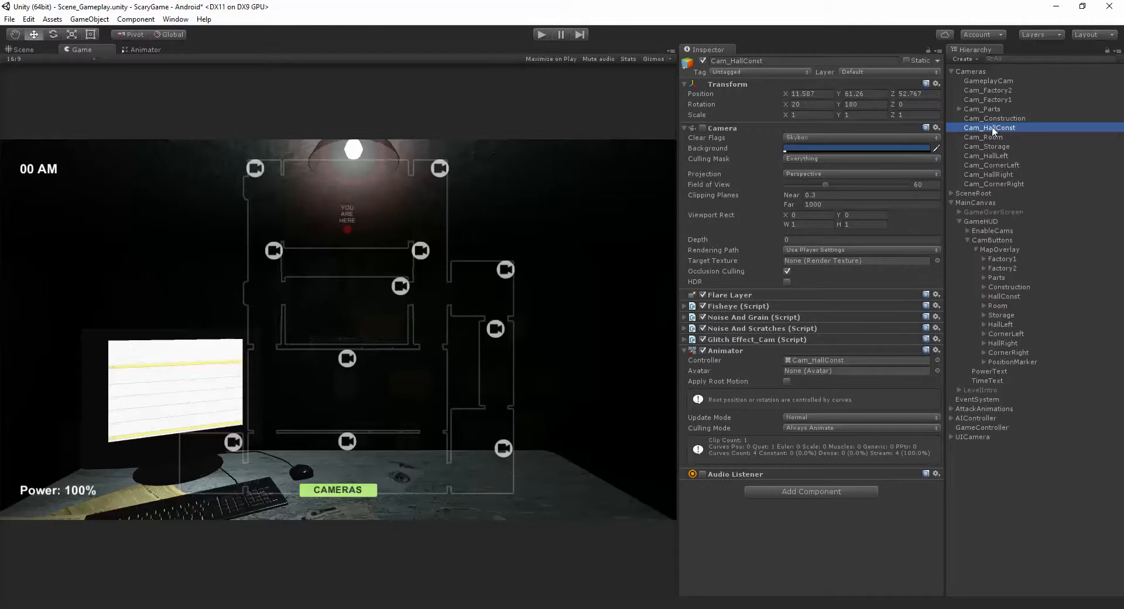
pyautogui.click(997, 278)
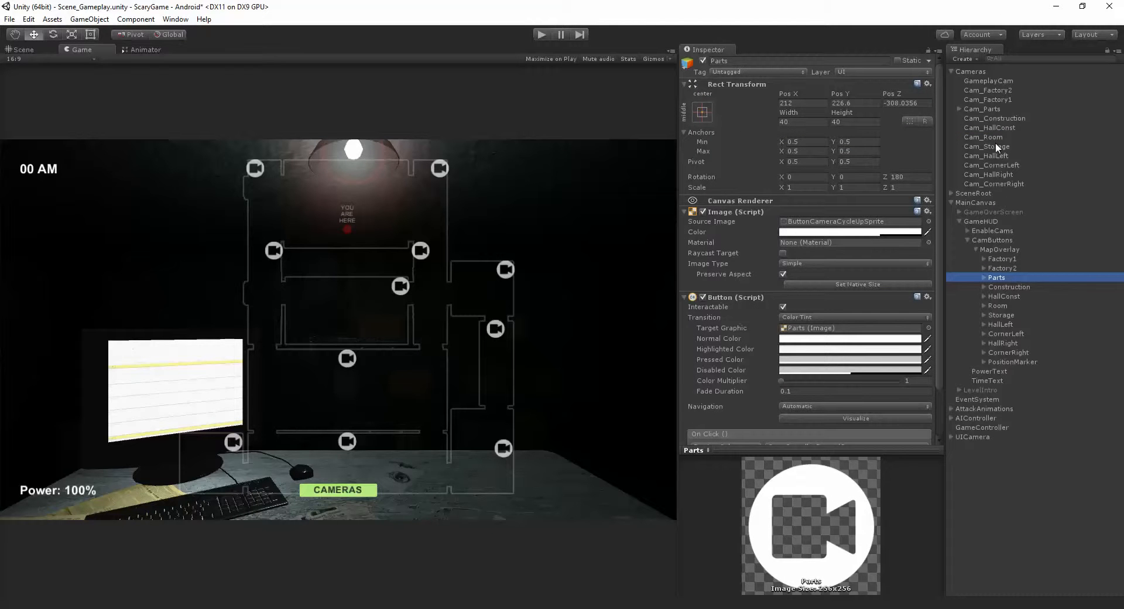
pyautogui.click(990, 138)
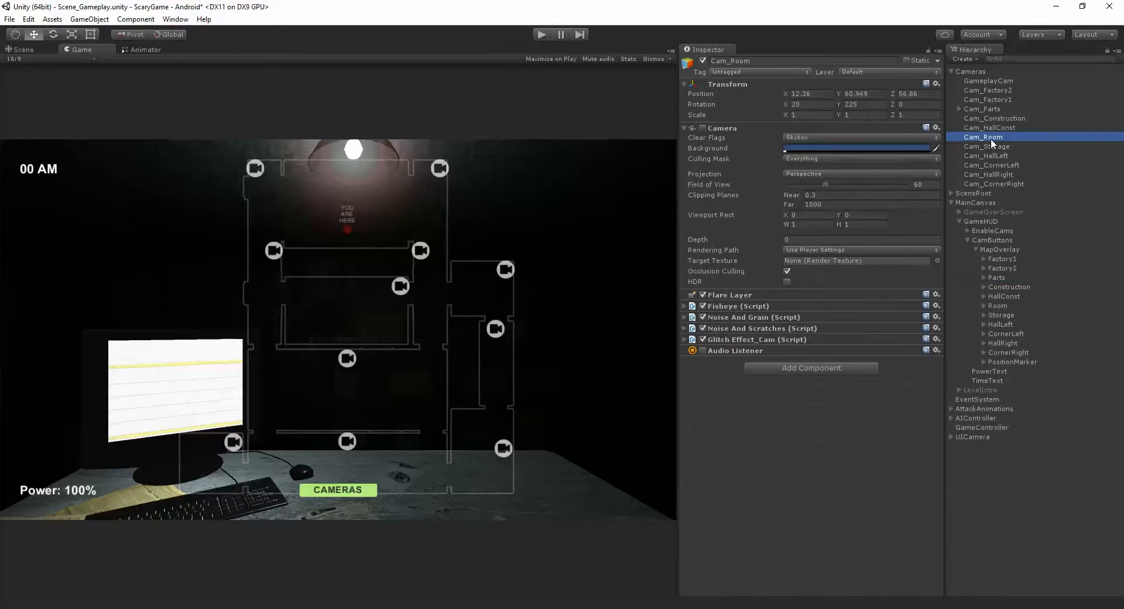
# Duplicate the Cam_Factory2 camera in the Scene view.
pyautogui.click(36, 49)
pyautogui.moveTo(327, 292); pyautogui.dragTo(363, 321, button='right')
pyautogui.press('s')
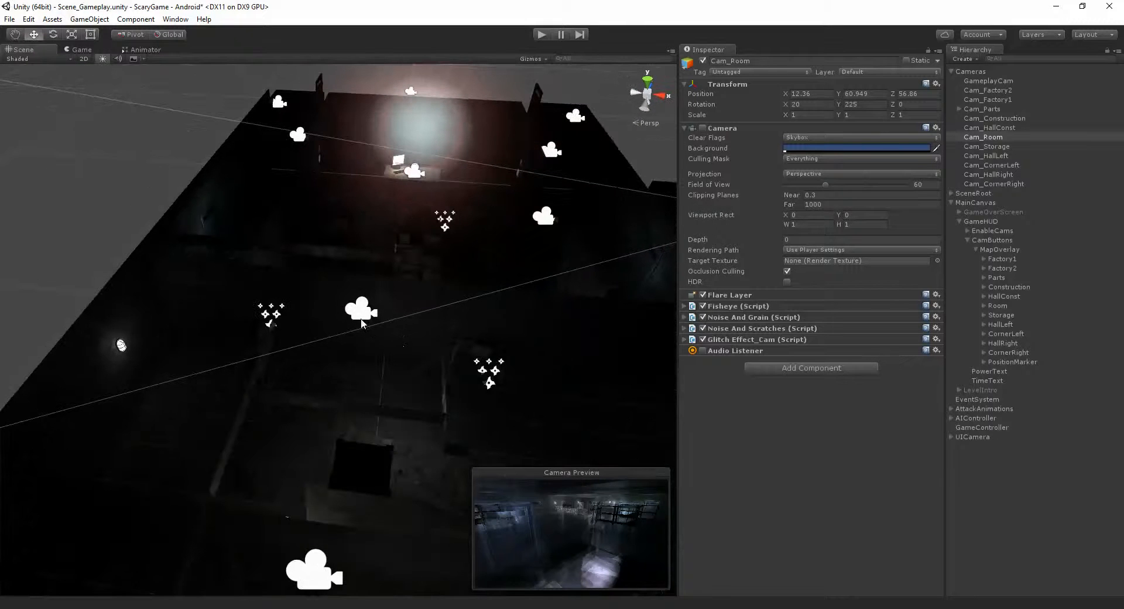
pyautogui.click(354, 309)
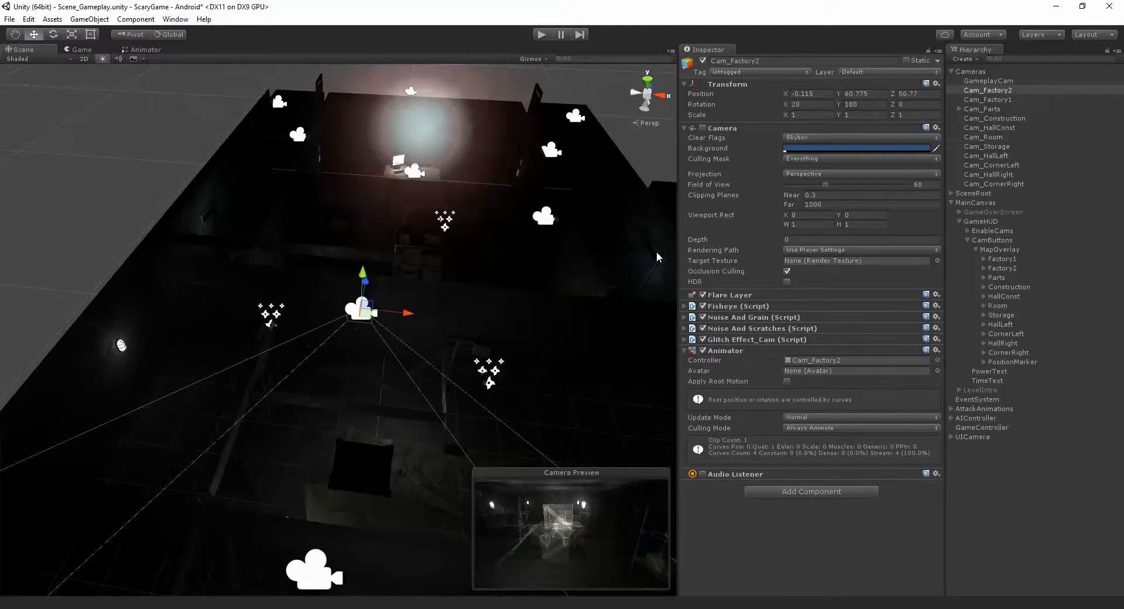
pyautogui.hotkey('ctrl', 'd')
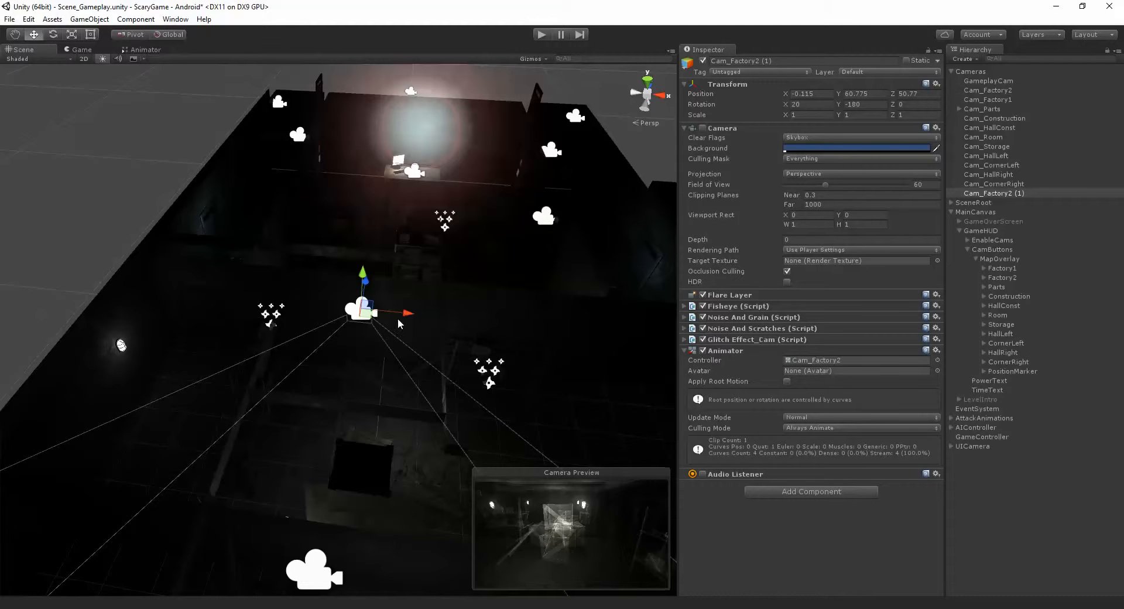
# Rename the duplicated factory camera as Cam_Factory2_2.
pyautogui.press('Right')
pyautogui.press('F2')
pyautogui.click(1030, 193)
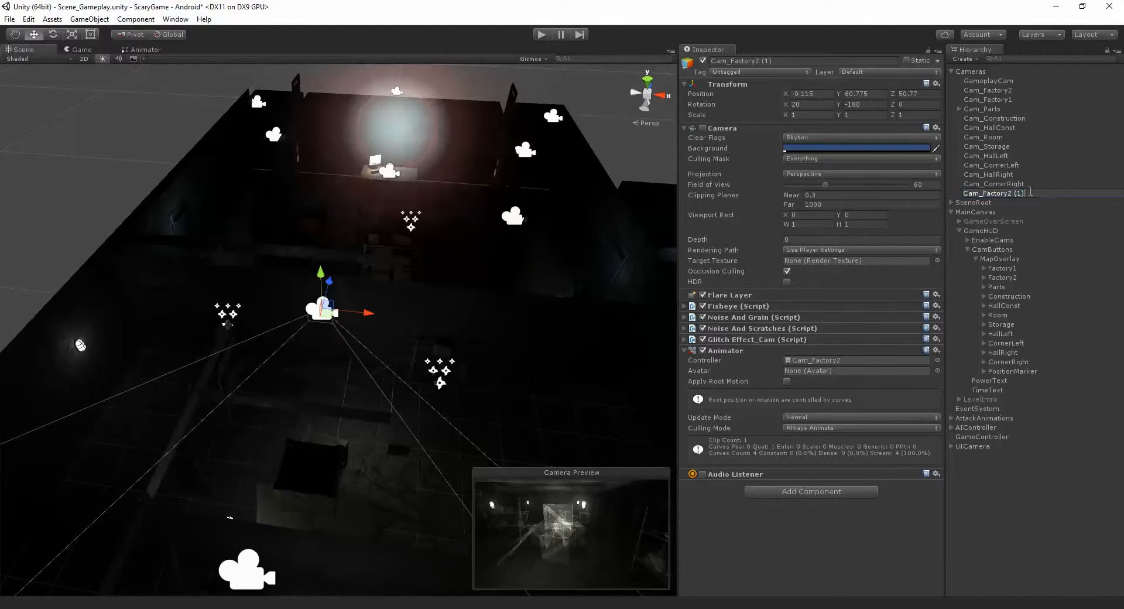
pyautogui.press('BackSpace')
pyautogui.press('BackSpace')
pyautogui.press('BackSpace')
pyautogui.press('BackSpace')
pyautogui.press('BackSpace')
pyautogui.write('2_')
pyautogui.press('Return')
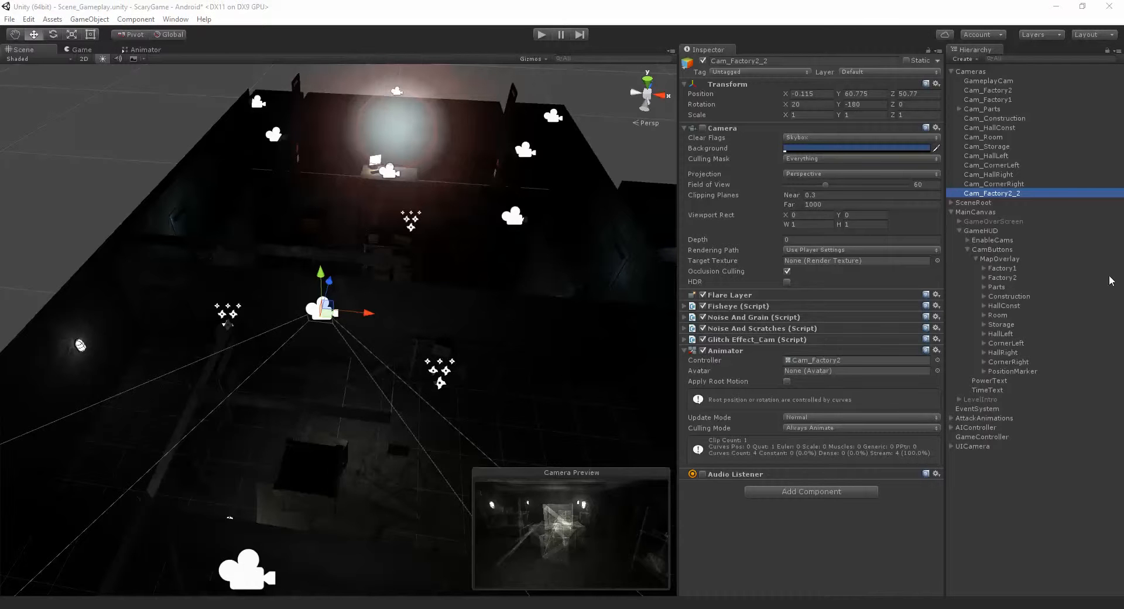
# Move Cam_Factory2_2 sideways along the X axis to a position of about X 6.41.
pyautogui.moveTo(363, 319); pyautogui.dragTo(622, 323)
pyautogui.keyDown('alt'); pyautogui.moveTo(514, 322); pyautogui.dragTo(544, 304); pyautogui.keyUp('alt')
pyautogui.scroll(-3, 557, 227)
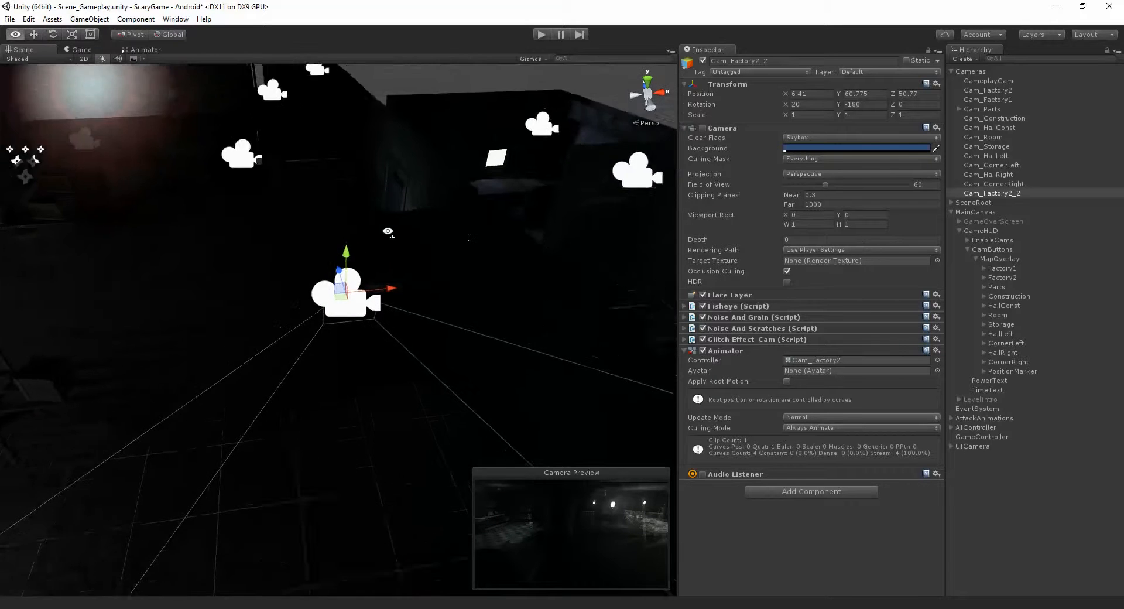
# Rotate Cam_Factory2_2 around its vertical axis to a Y rotation of about -148.3.
pyautogui.scroll(5, 388, 231)
pyautogui.press('e')
pyautogui.moveTo(380, 304); pyautogui.dragTo(426, 312)
pyautogui.scroll(-4, 363, 307)
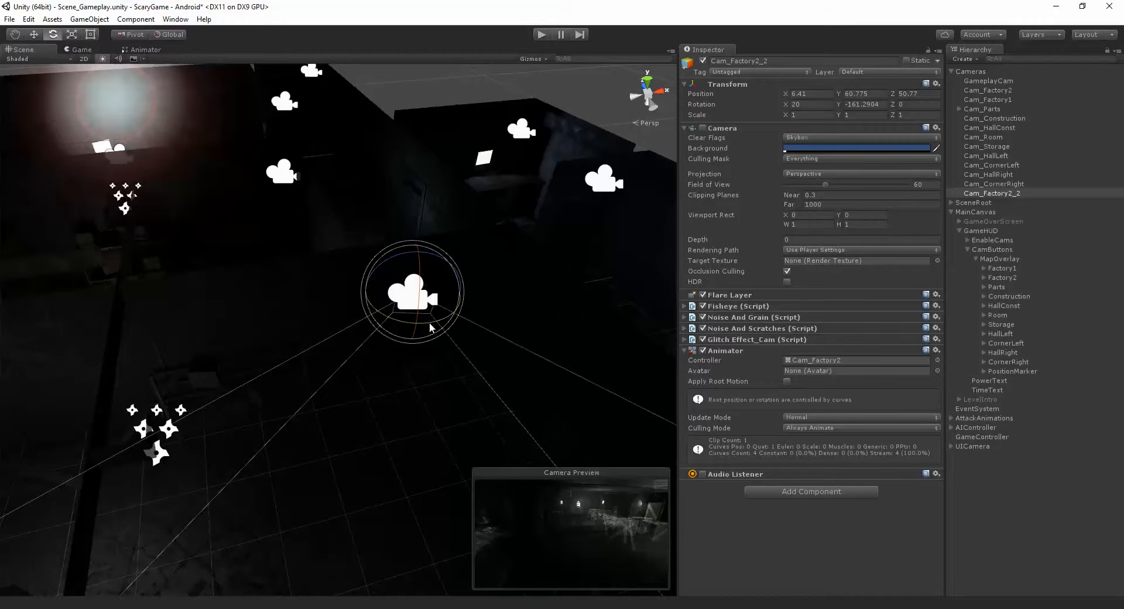
pyautogui.moveTo(430, 322); pyautogui.dragTo(410, 325)
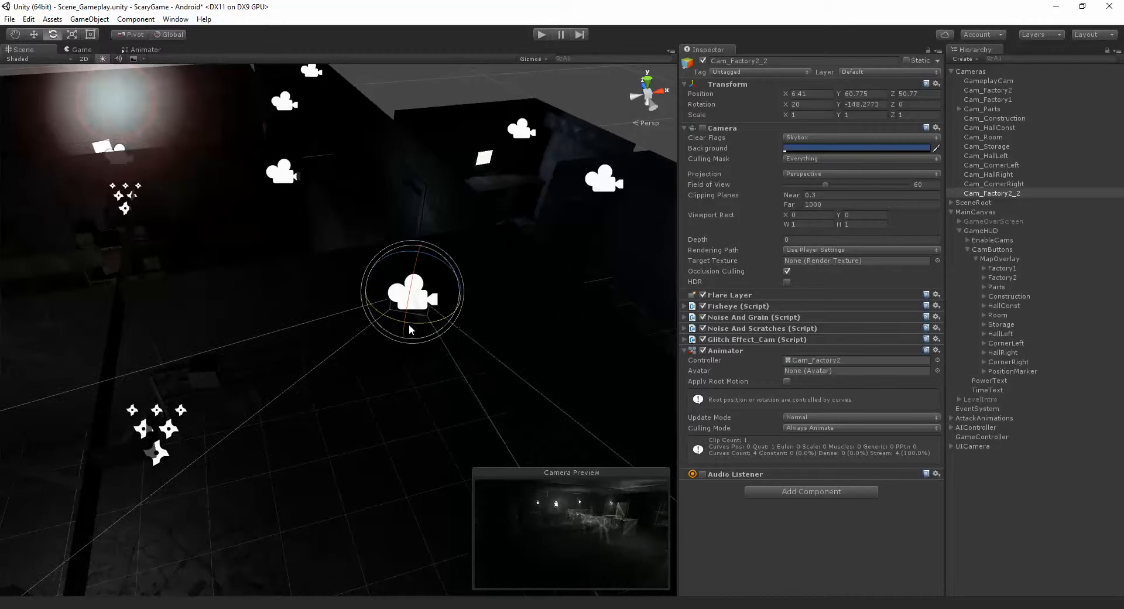
# Remove the Animator component from Cam_Factory2_2.
pyautogui.rightClick(730, 350)
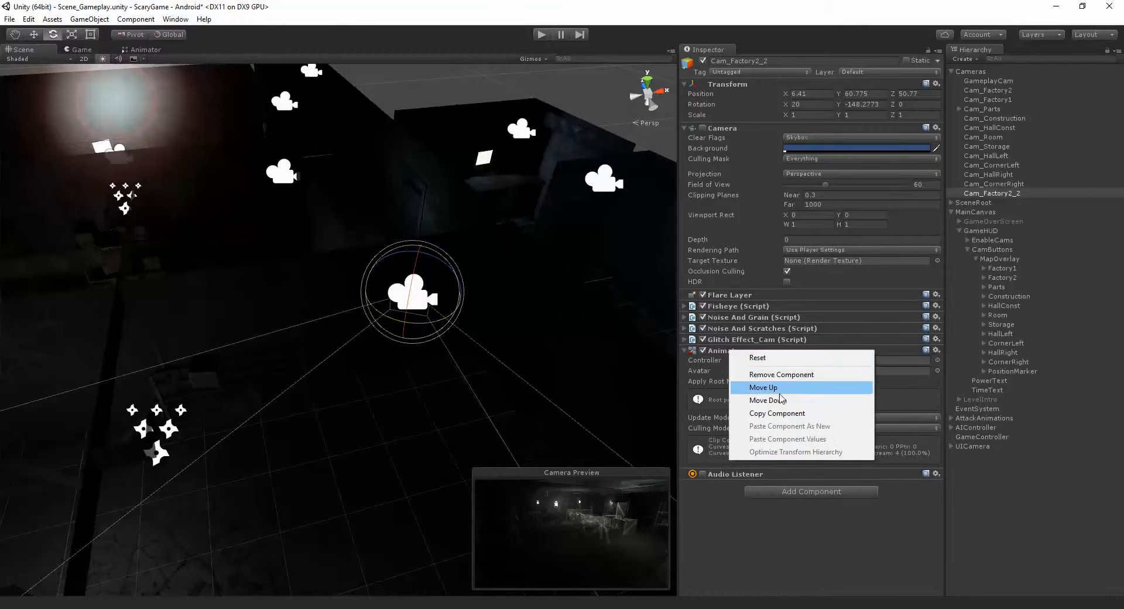
pyautogui.click(782, 375)
pyautogui.moveTo(478, 315); pyautogui.dragTo(307, 321, button='right')
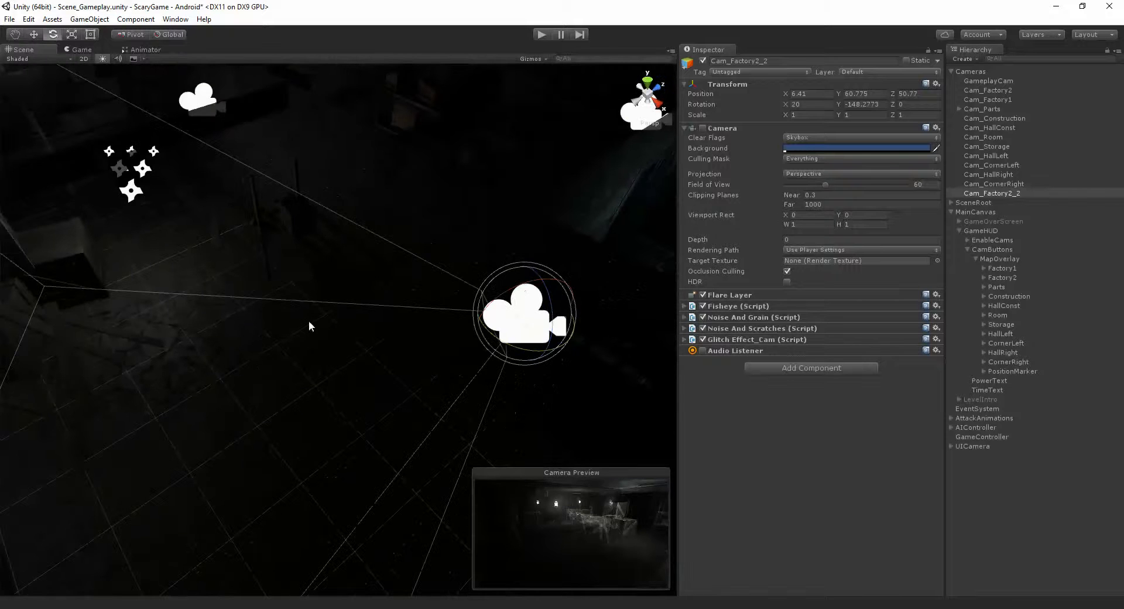
pyautogui.click(1009, 168)
pyautogui.click(1007, 194)
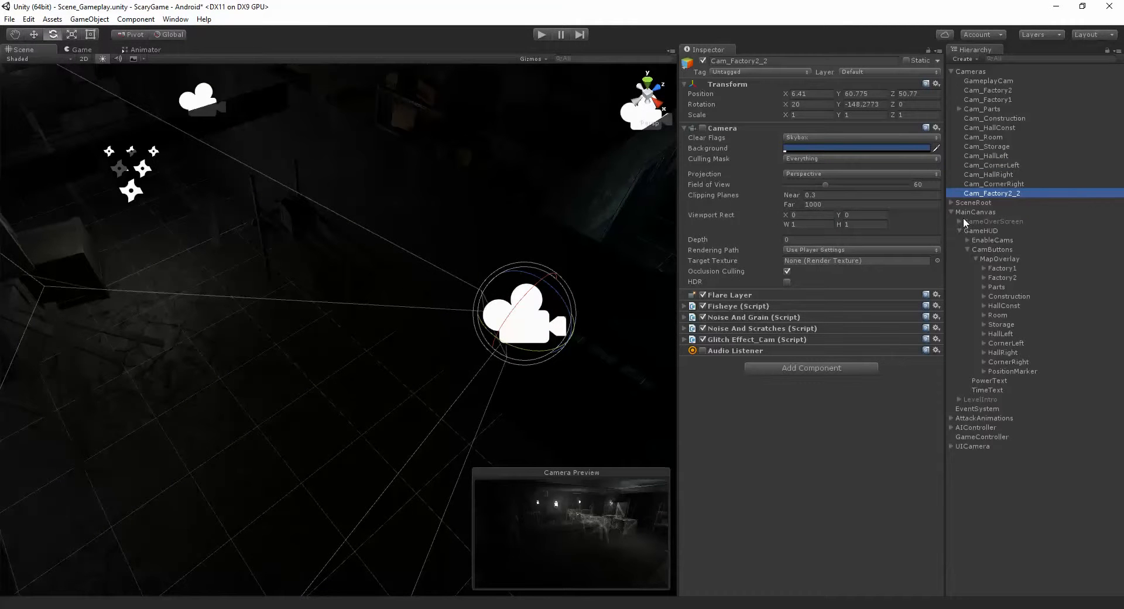
# Set the size of GameController's Cam_All_Cameras list to 13 and assign Cam_Factory2_2 to Element 12.
pyautogui.click(972, 438)
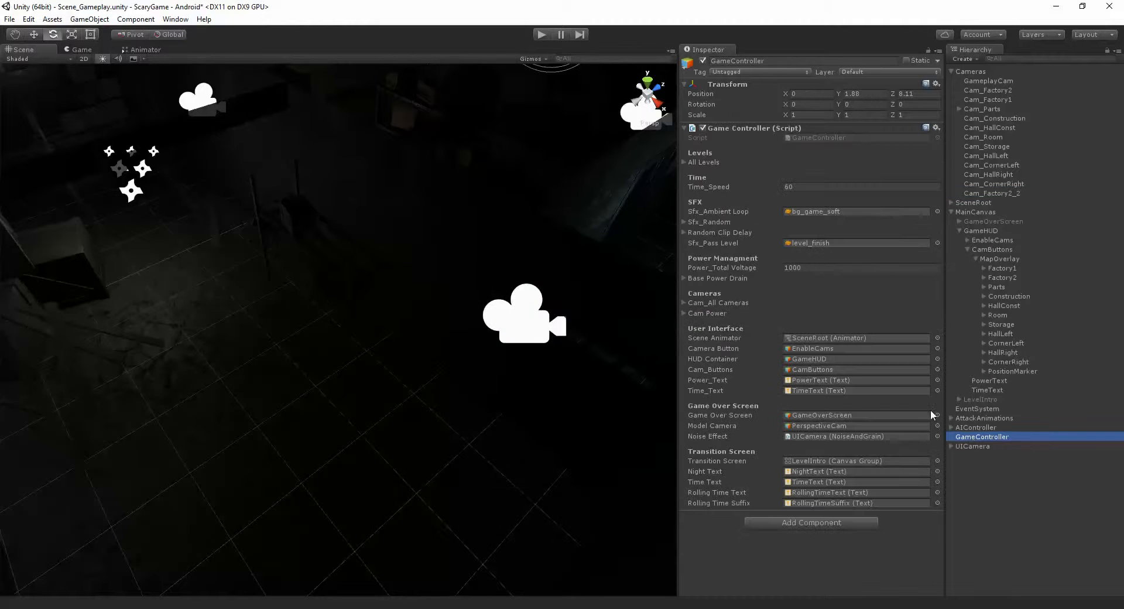
pyautogui.click(684, 301)
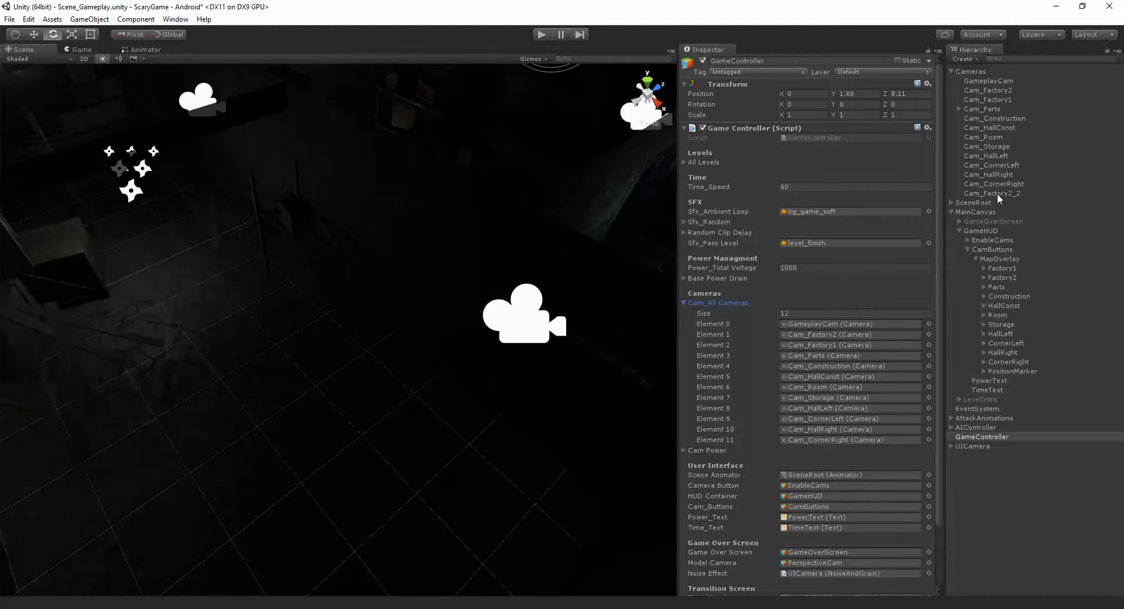
pyautogui.moveTo(999, 192)
pyautogui.mouseDown()
pyautogui.moveTo(837, 315)
pyautogui.moveTo(781, 314)
pyautogui.moveTo(997, 228)
pyautogui.moveTo(992, 192)
pyautogui.mouseUp()
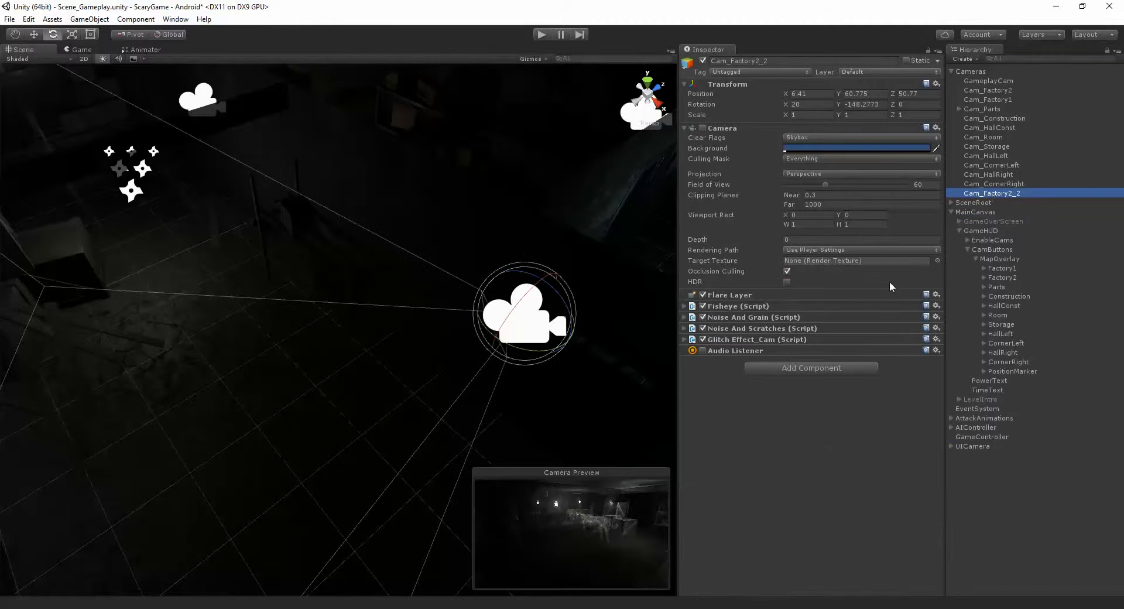
pyautogui.click(978, 436)
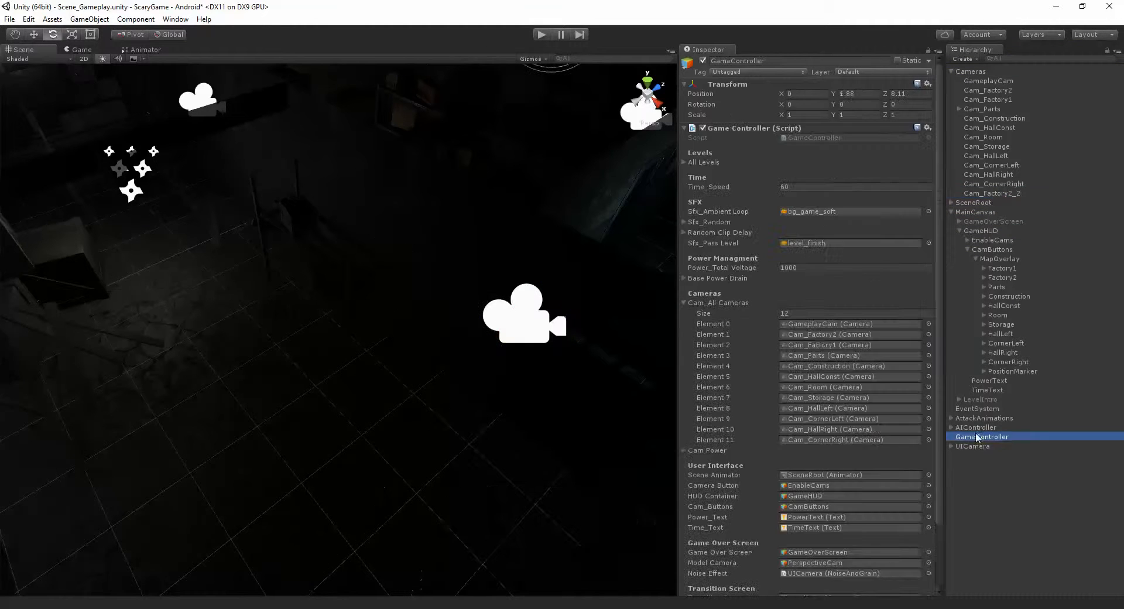
pyautogui.click(799, 313)
pyautogui.write('13')
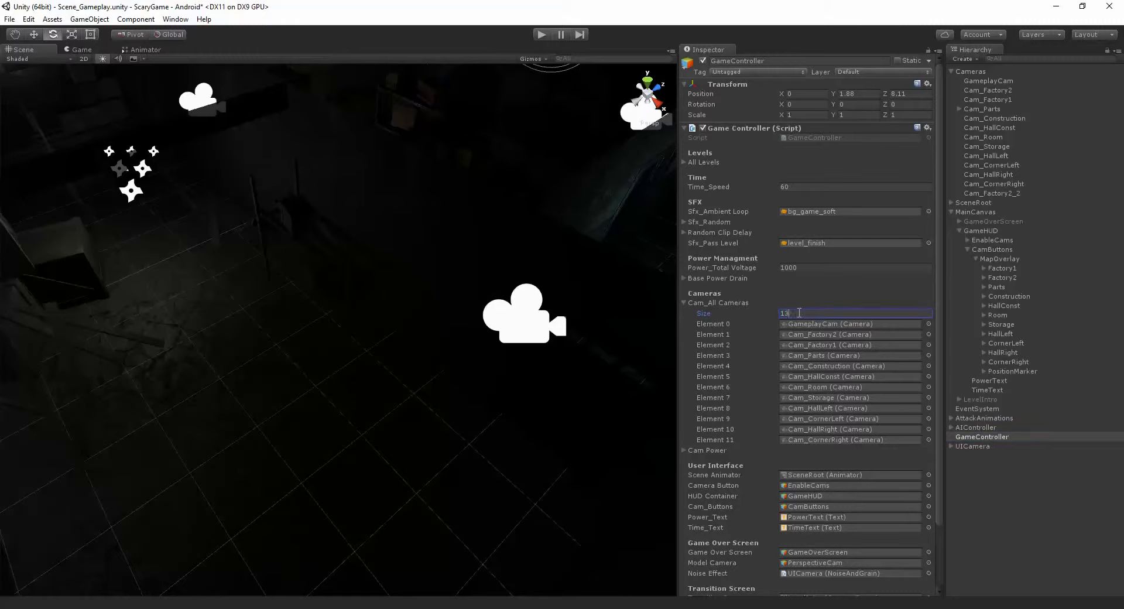
pyautogui.press('Return')
pyautogui.moveTo(1014, 194); pyautogui.dragTo(870, 452)
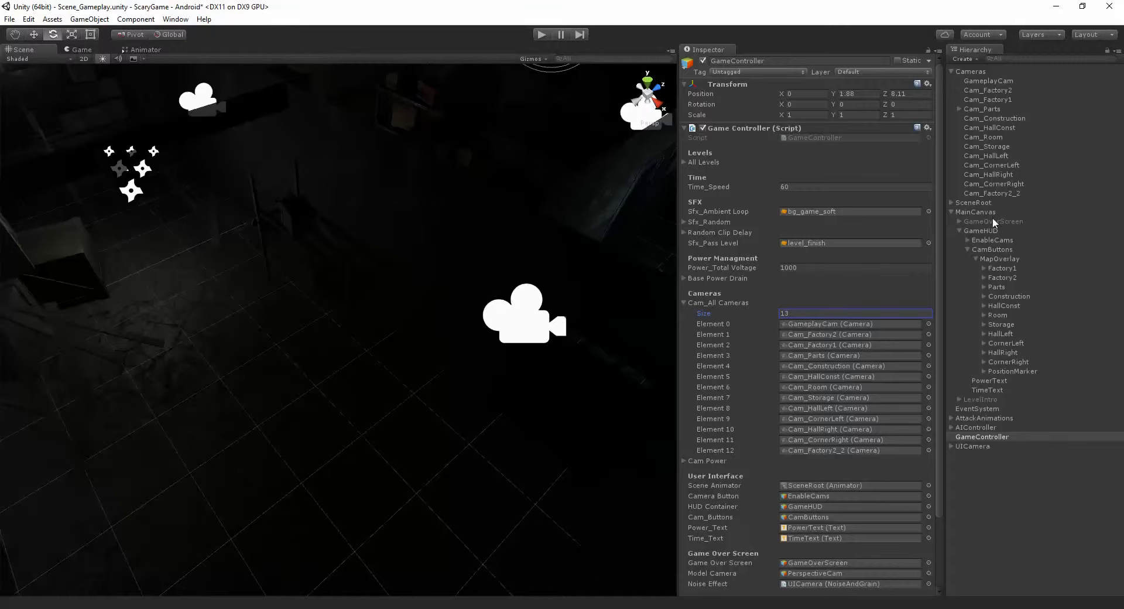
# Duplicate the Factory2 camera button under MapOverlay with the HUD map shown in the Game view.
pyautogui.click(1002, 257)
pyautogui.click(1006, 277)
pyautogui.click(82, 50)
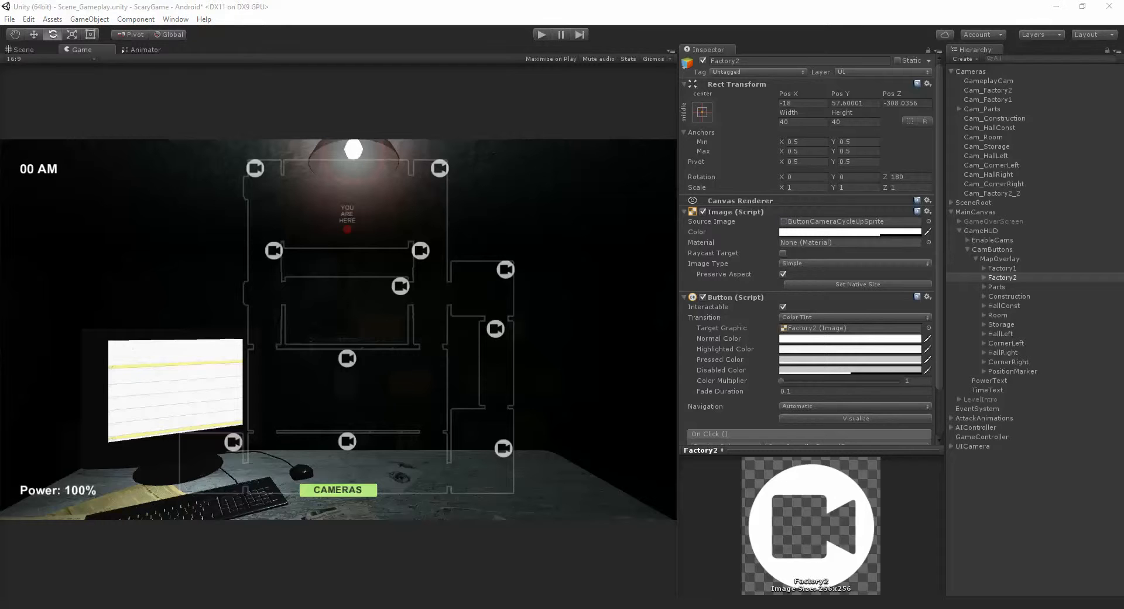
pyautogui.click(1004, 268)
pyautogui.click(1006, 277)
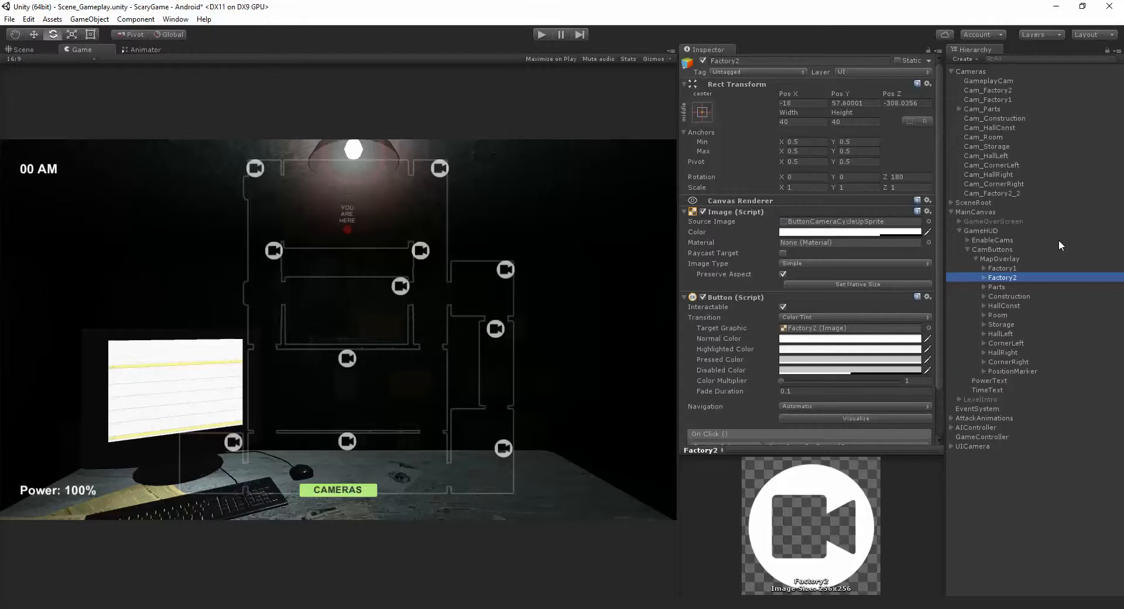
pyautogui.hotkey('ctrl', 'd')
# Rename the duplicated map button as Factory2_2.
pyautogui.press('F2')
pyautogui.press('End')
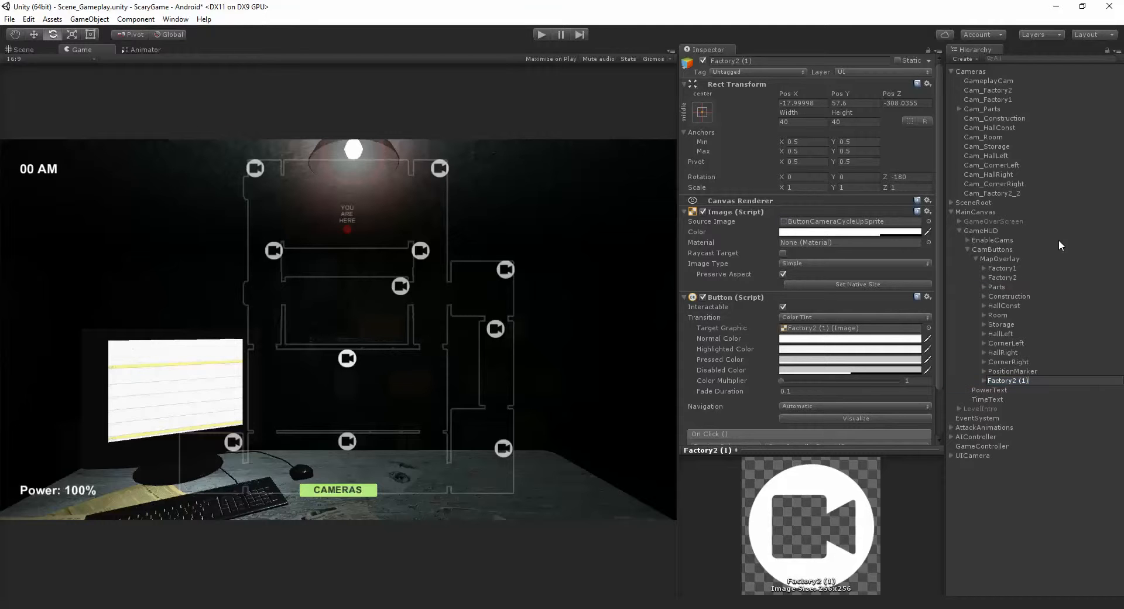
pyautogui.press('BackSpace')
pyautogui.press('BackSpace')
pyautogui.write('_2')
pyautogui.press('Return')
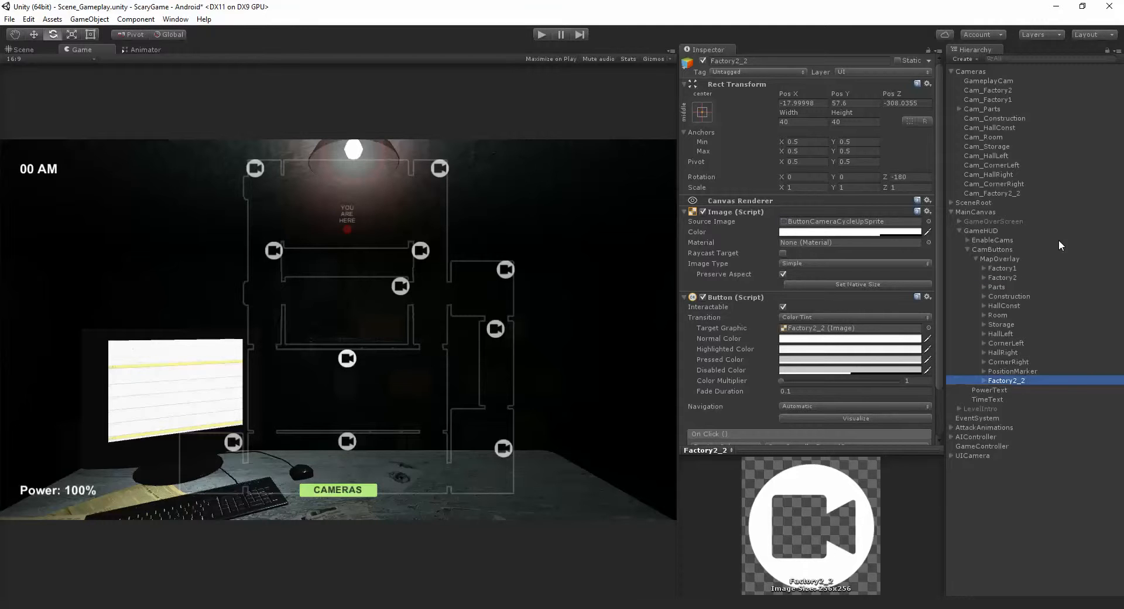
# Expand the Factory2_2 button and examine the settings of its HitBox child.
pyautogui.click(983, 380)
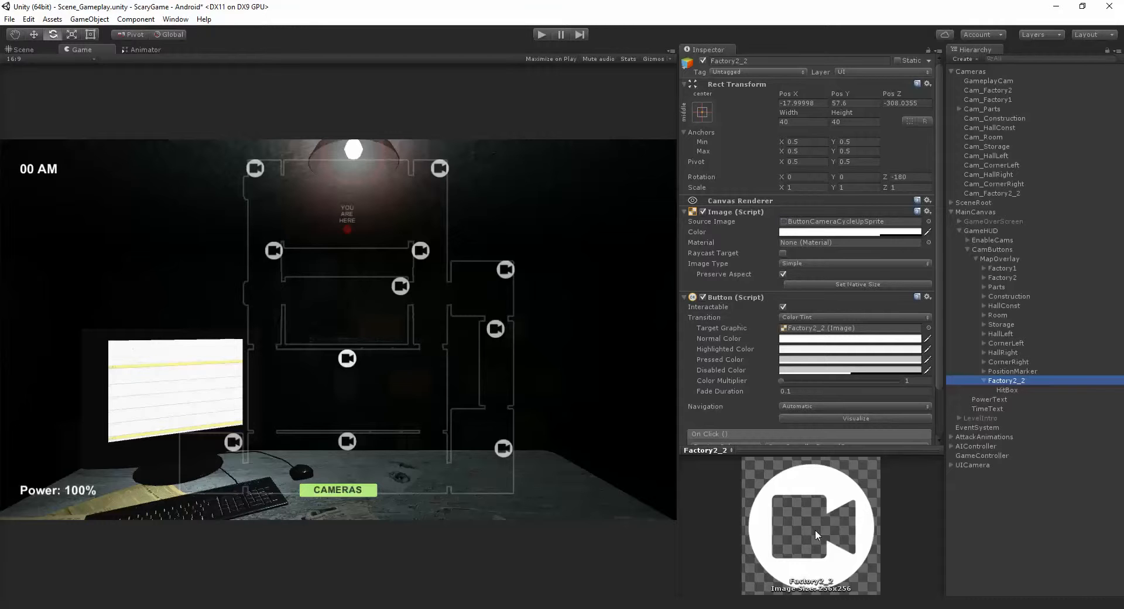
pyautogui.click(1005, 389)
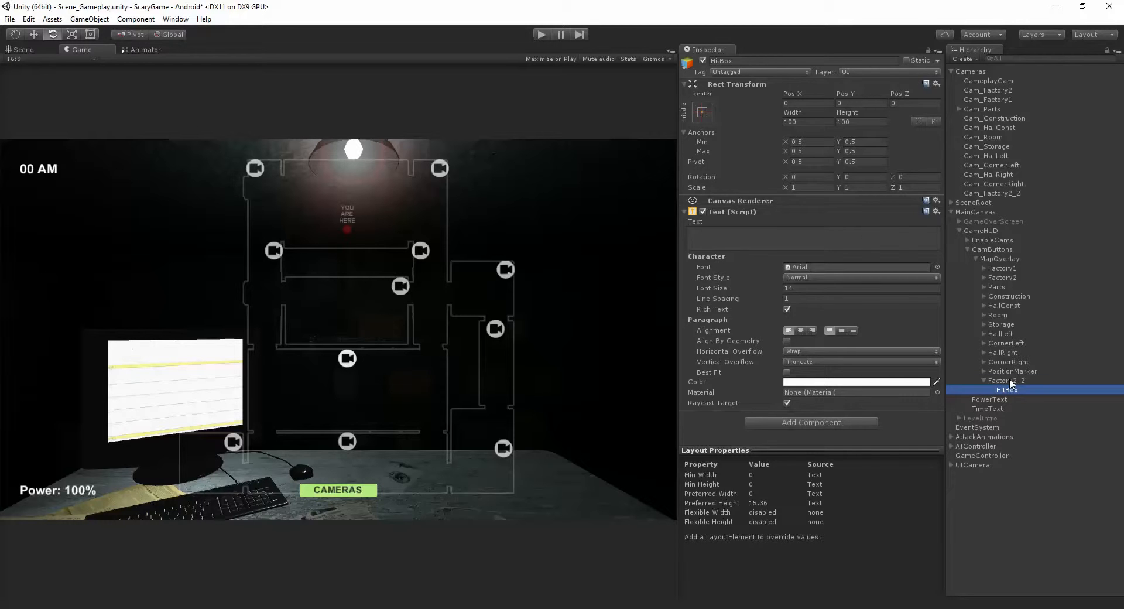
pyautogui.click(1008, 381)
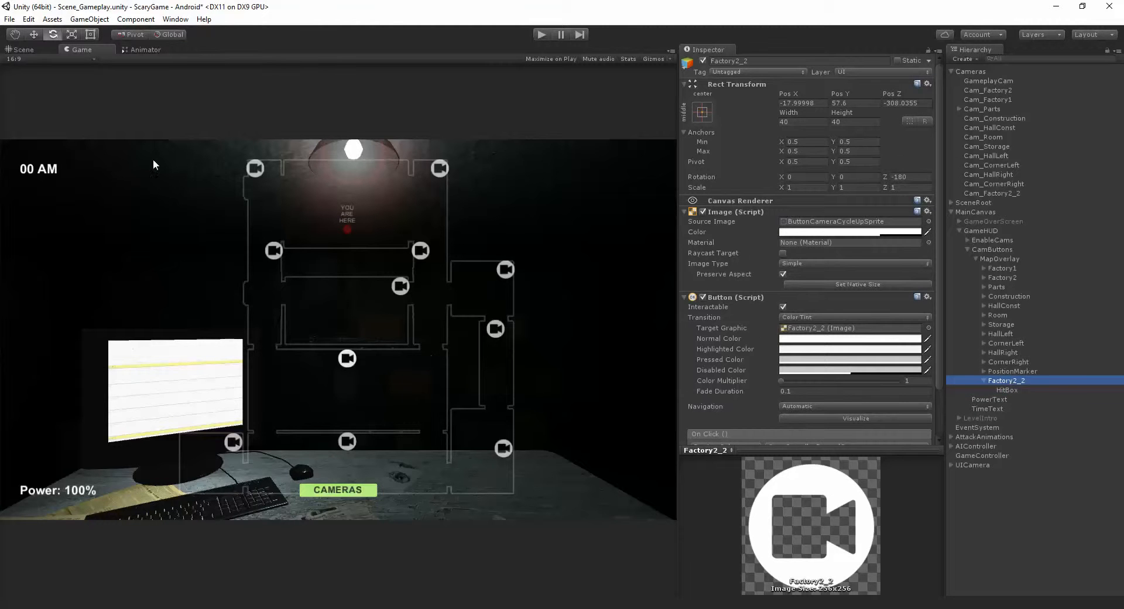
# Shift the Factory2_2 button along X to about -198.3 on the map, matching the new camera's place in the scene.
pyautogui.moveTo(792, 93); pyautogui.dragTo(418, 131)
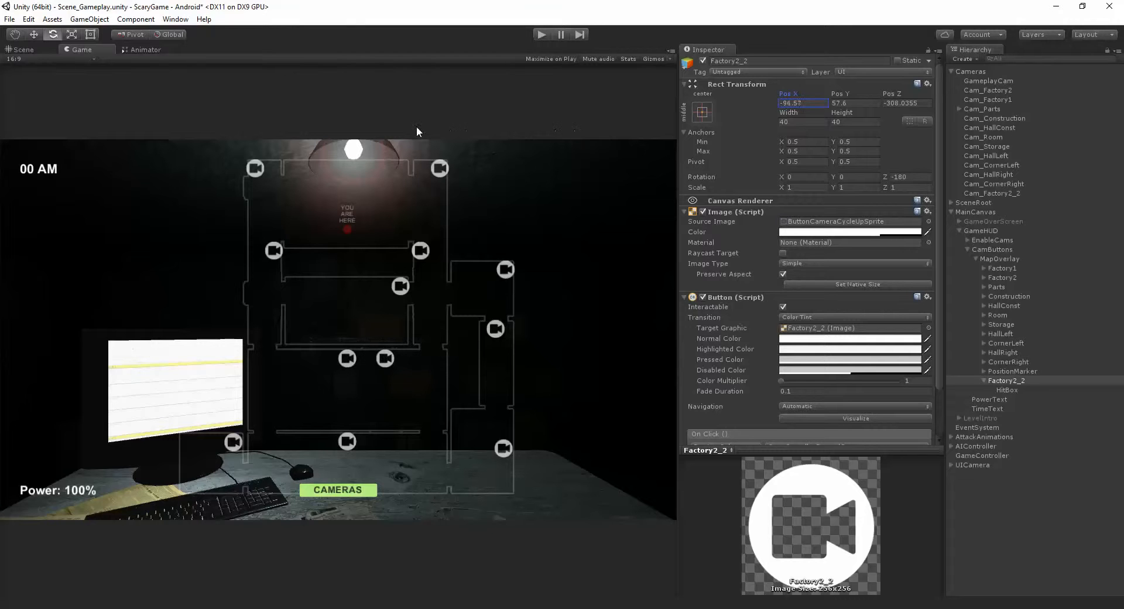
pyautogui.moveTo(799, 90); pyautogui.dragTo(670, 121)
pyautogui.click(33, 54)
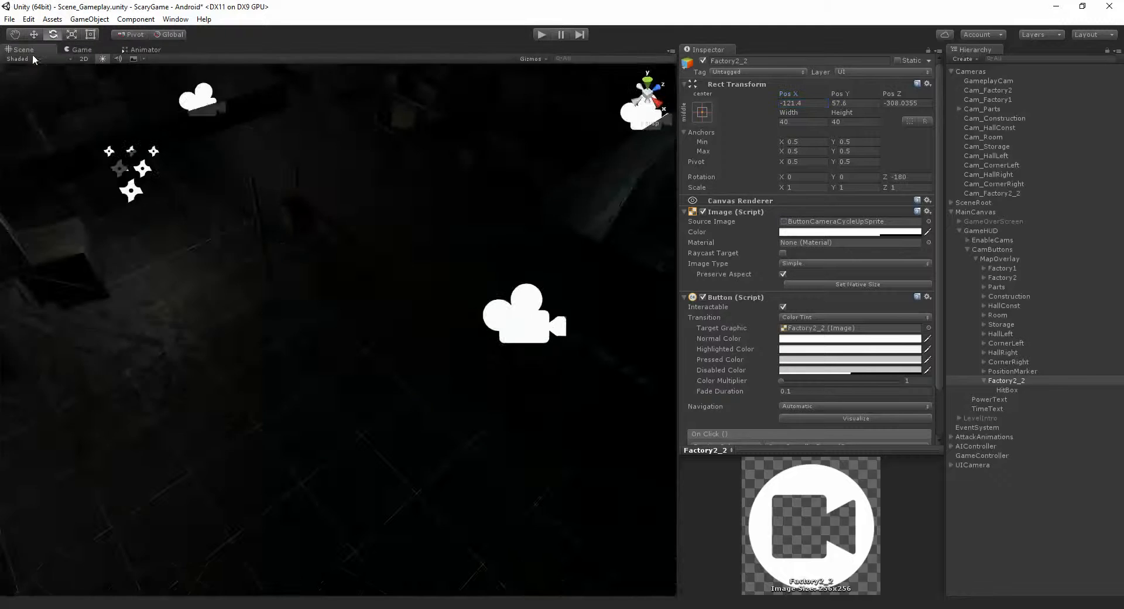
pyautogui.press('s')
pyautogui.moveTo(433, 316); pyautogui.dragTo(582, 322, button='right')
pyautogui.press('w')
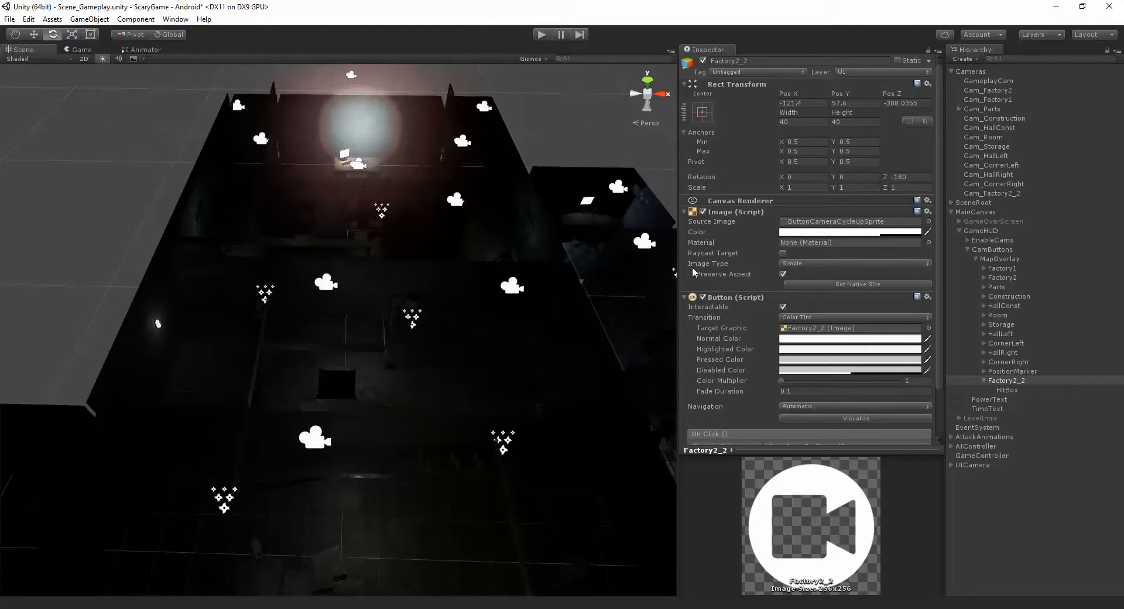
pyautogui.click(80, 50)
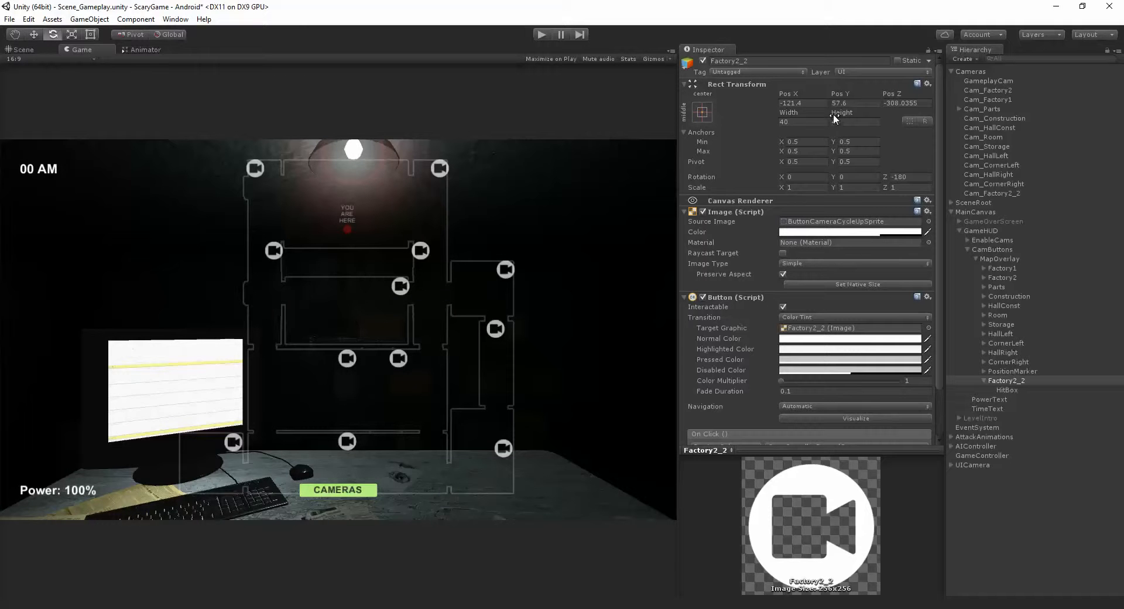
pyautogui.moveTo(788, 92); pyautogui.dragTo(642, 103)
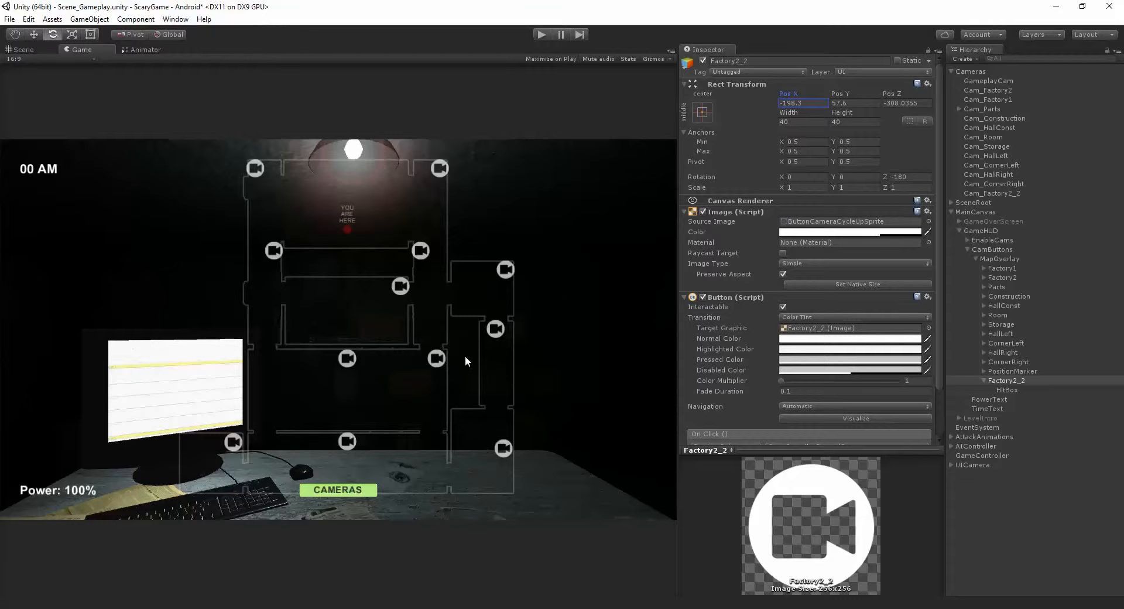
# Set the camera name passed by the Factory2_2 button's On Click PressedCamera event to Cam_Factory2_2.
pyautogui.scroll(-3, 866, 287)
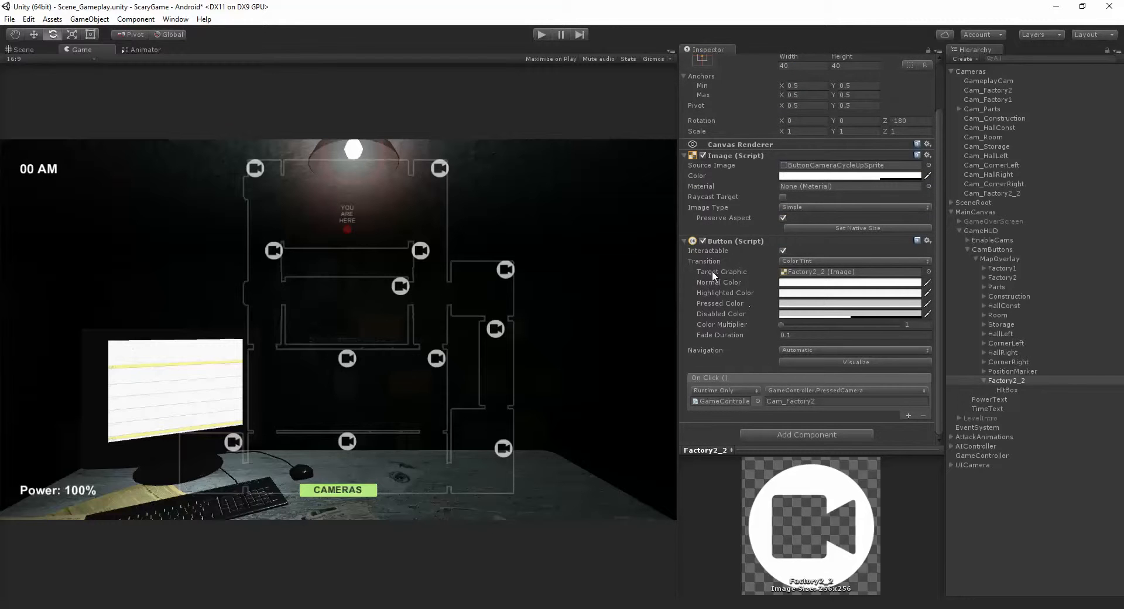
pyautogui.click(739, 240)
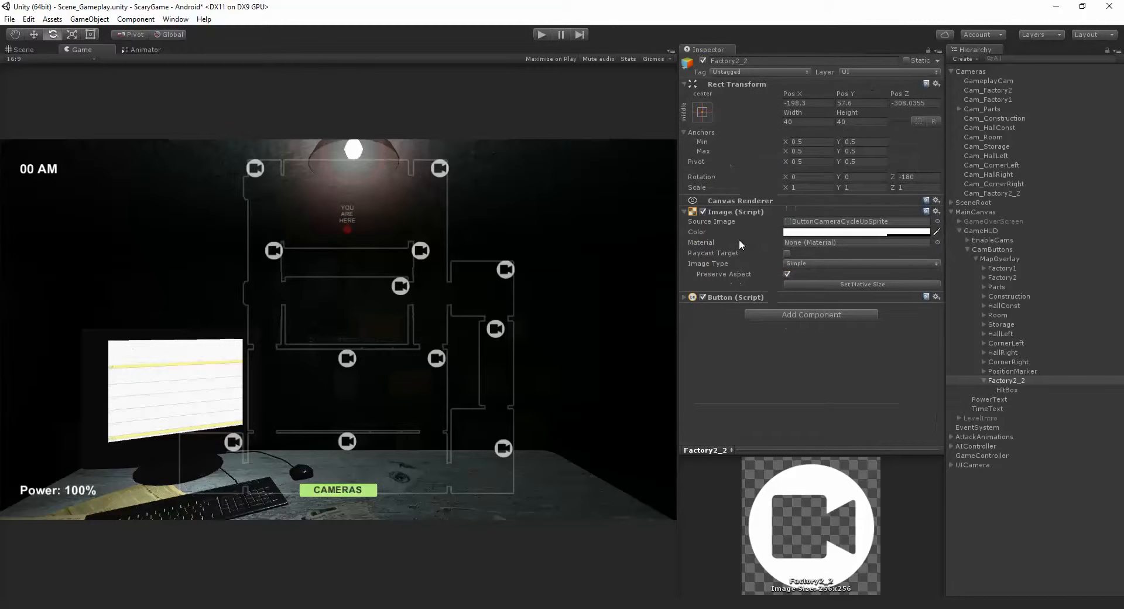
pyautogui.click(714, 296)
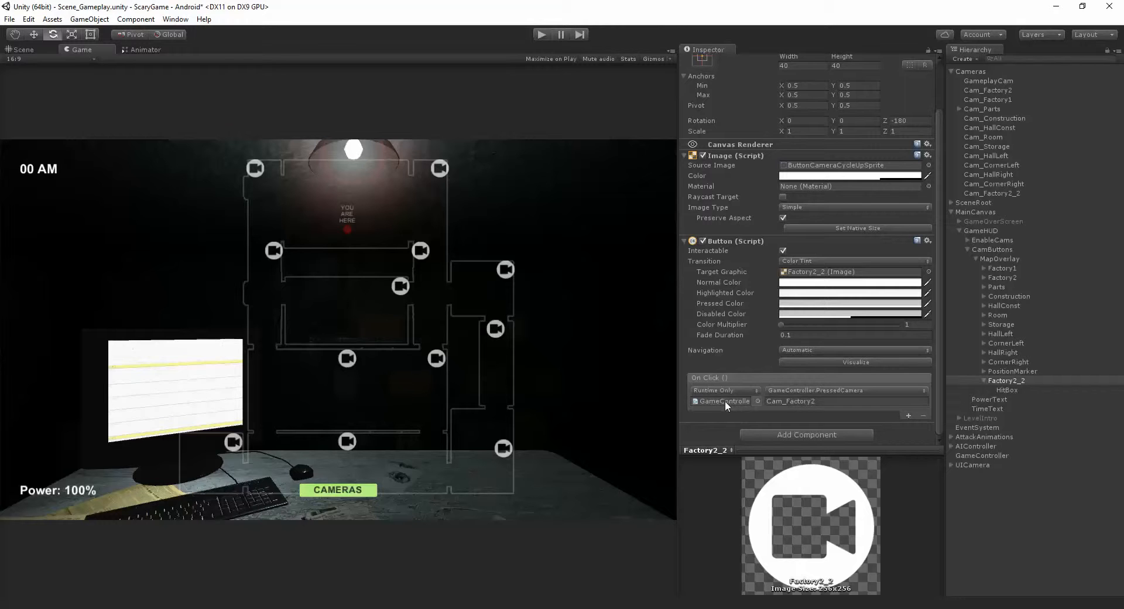
pyautogui.click(813, 402)
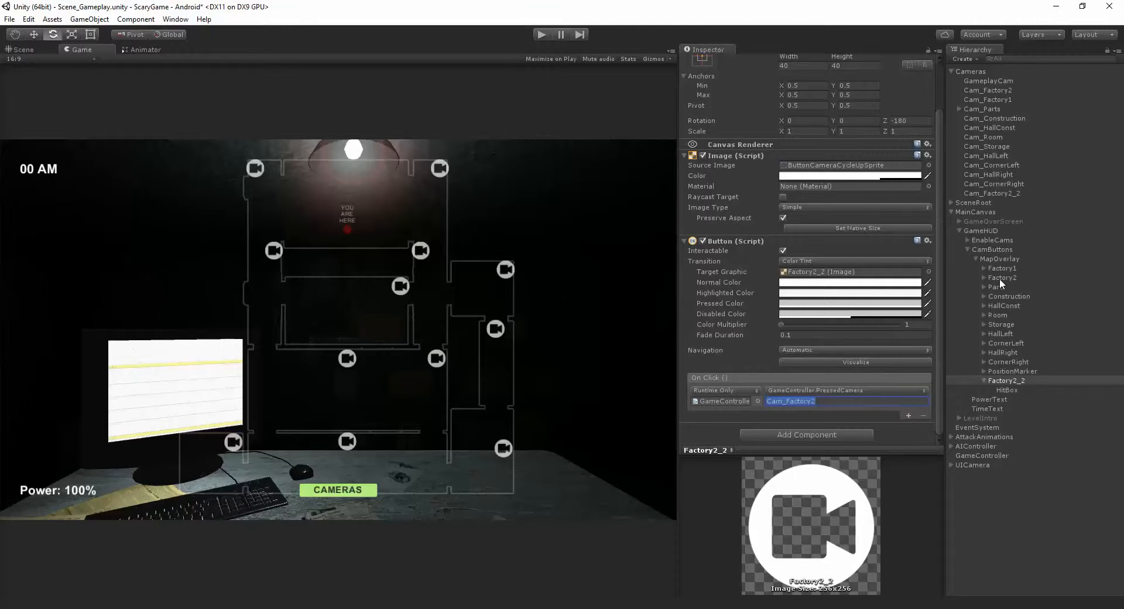
pyautogui.click(994, 192)
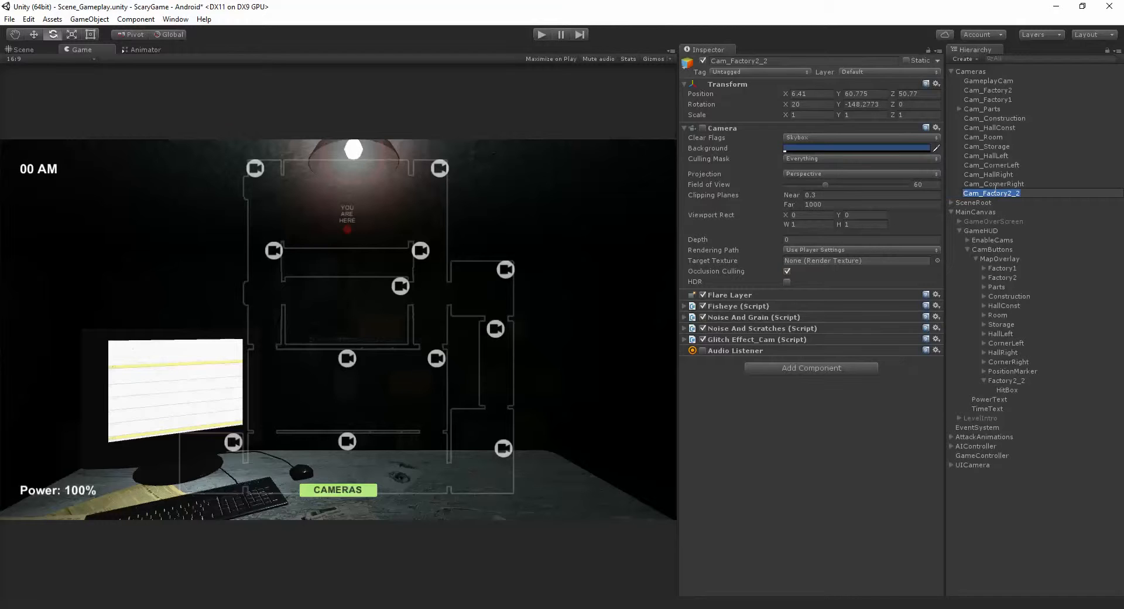
pyautogui.click(1012, 381)
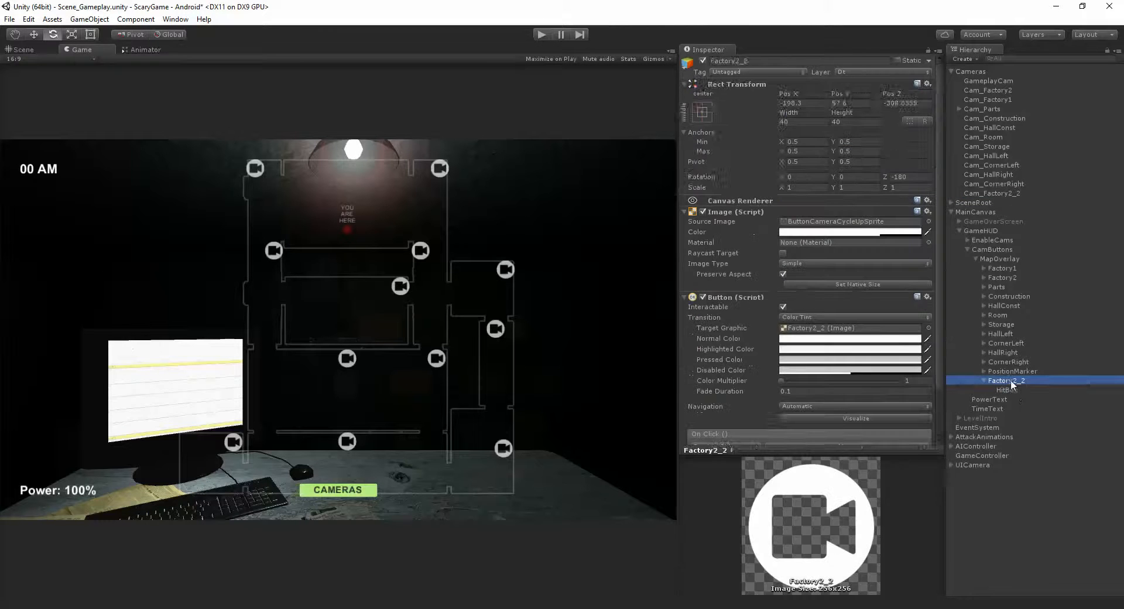
pyautogui.scroll(-4, 837, 402)
pyautogui.click(823, 400)
pyautogui.click(823, 401)
pyautogui.write('_2')
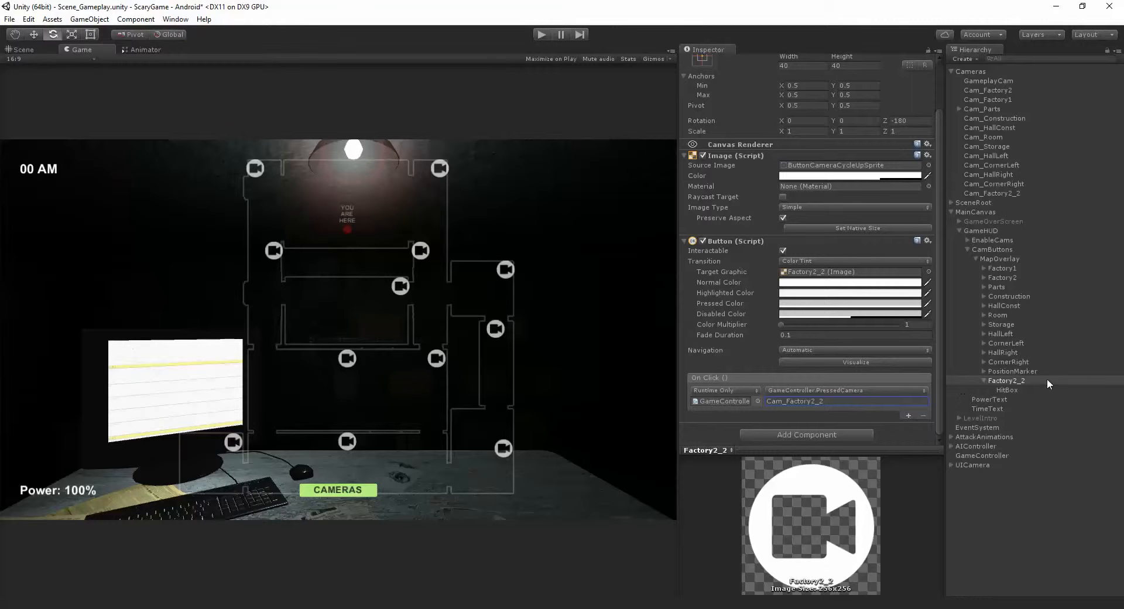
# Run the game and test the Factory2_2 map button by switching between it and neighbouring cameras.
pyautogui.click(540, 35)
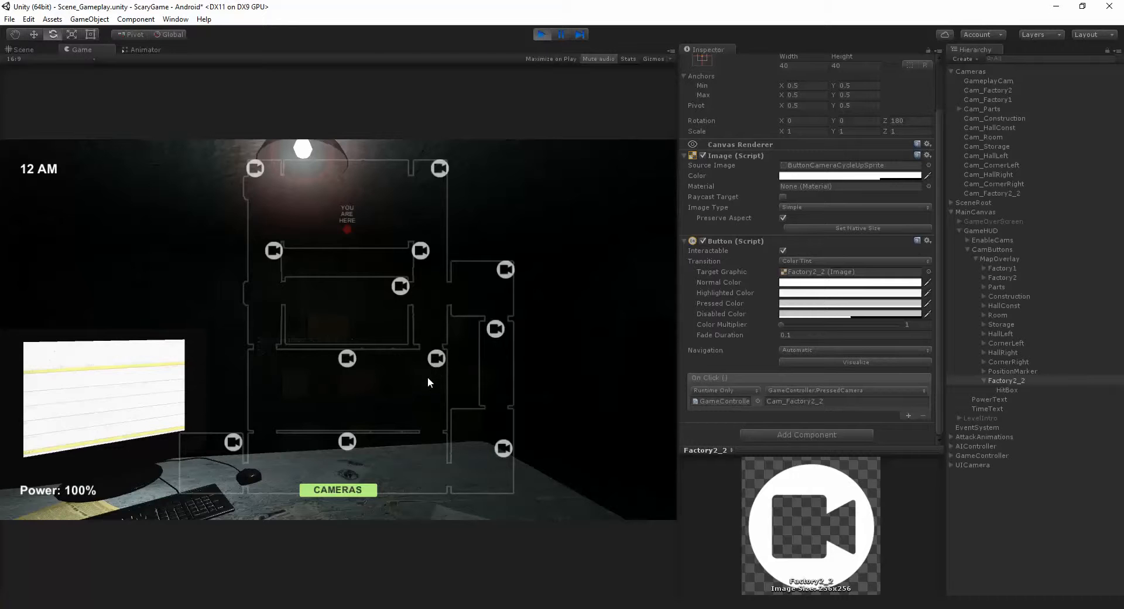
pyautogui.click(435, 360)
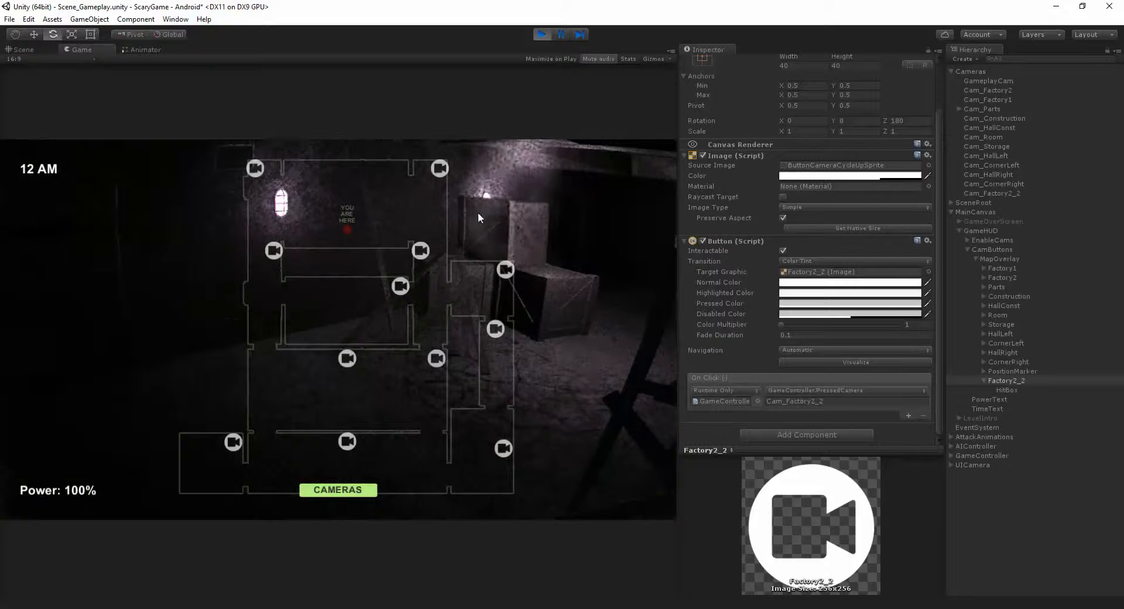
pyautogui.click(347, 358)
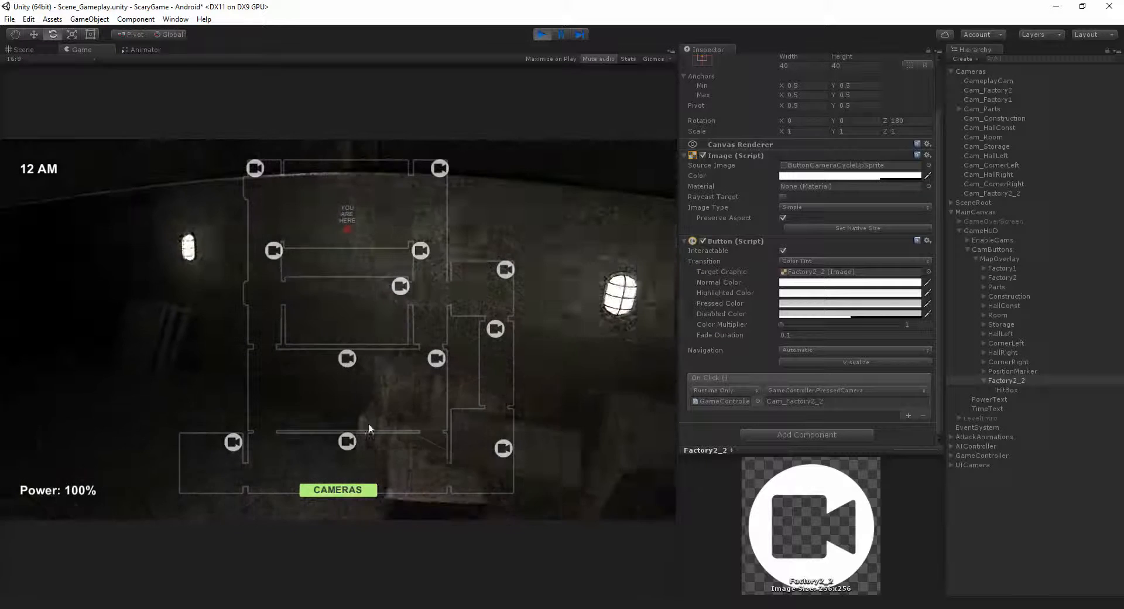
pyautogui.click(436, 359)
pyautogui.click(422, 253)
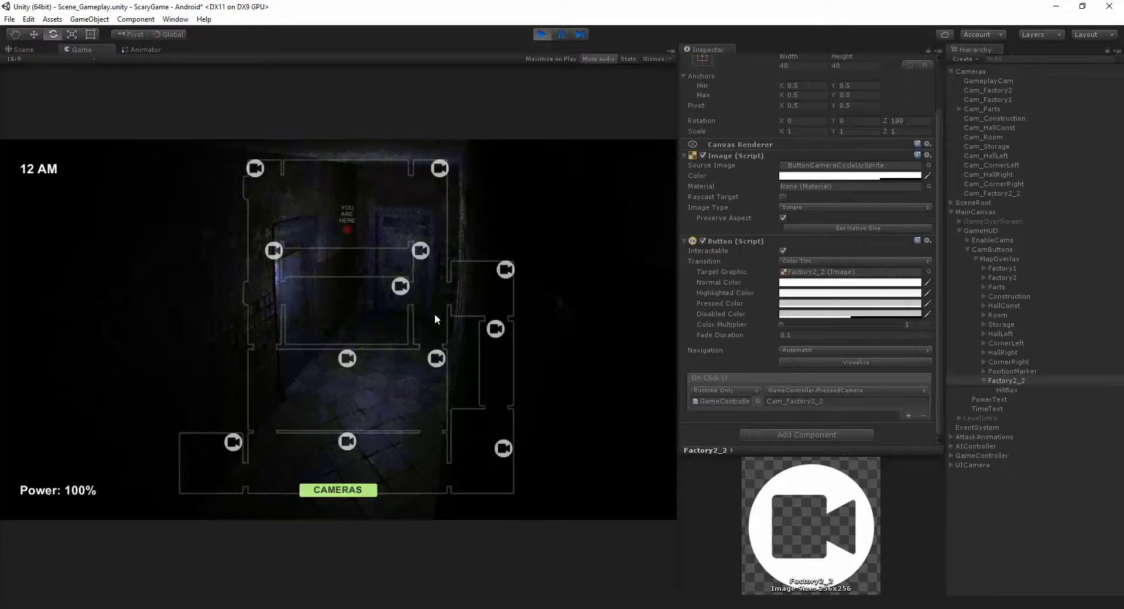
pyautogui.click(436, 359)
# Toggle the in-game camera monitor off and on, view the Factory2_2 camera again, close the monitor and stop the game.
pyautogui.click(357, 490)
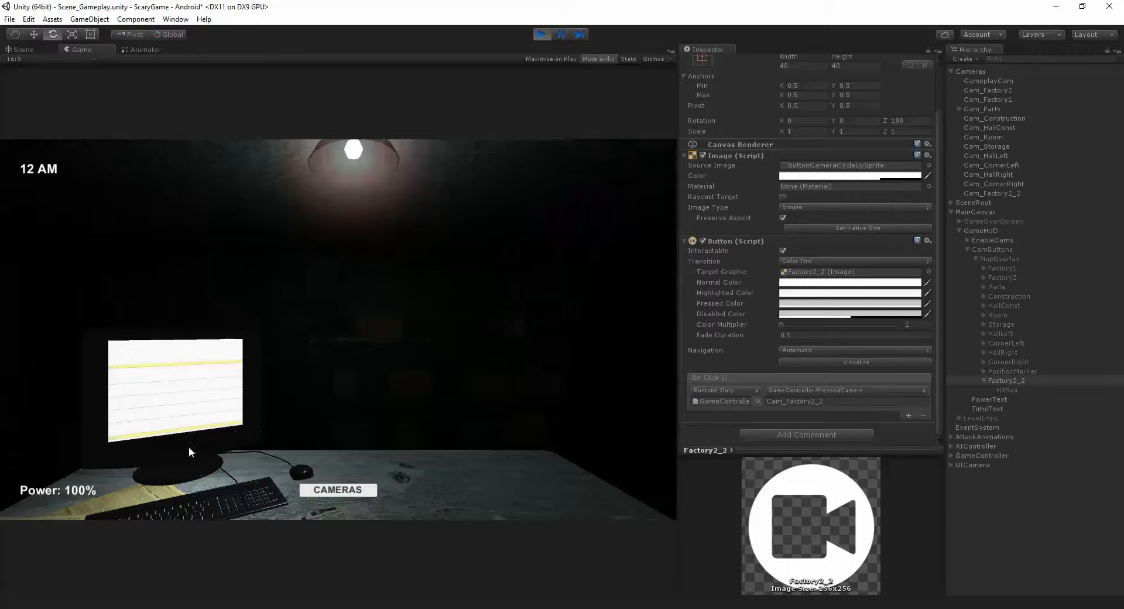
pyautogui.click(322, 491)
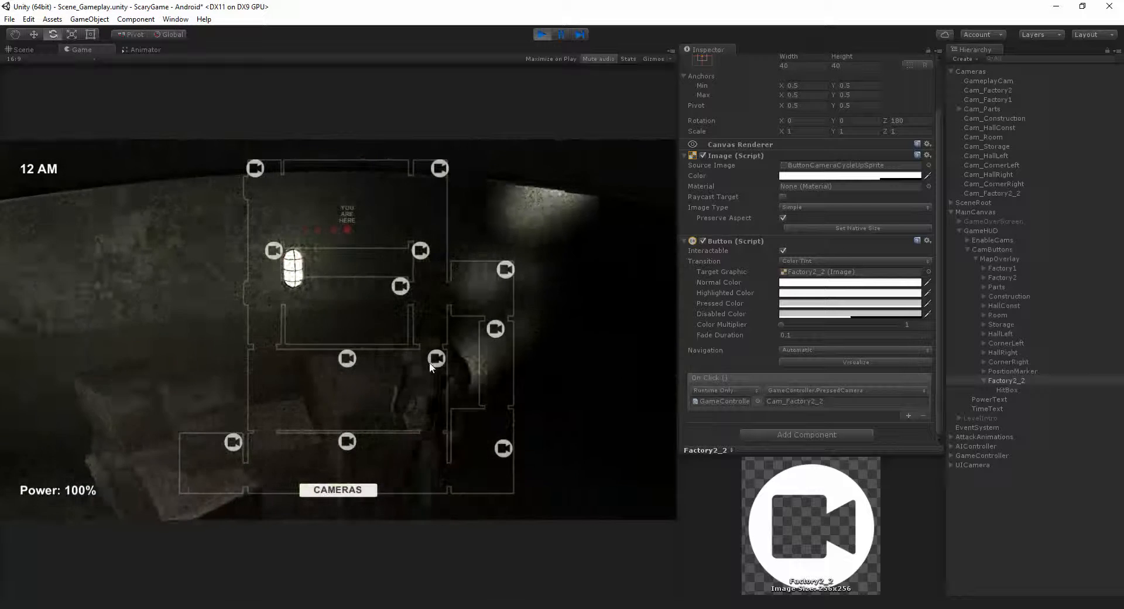
pyautogui.click(431, 360)
pyautogui.click(354, 487)
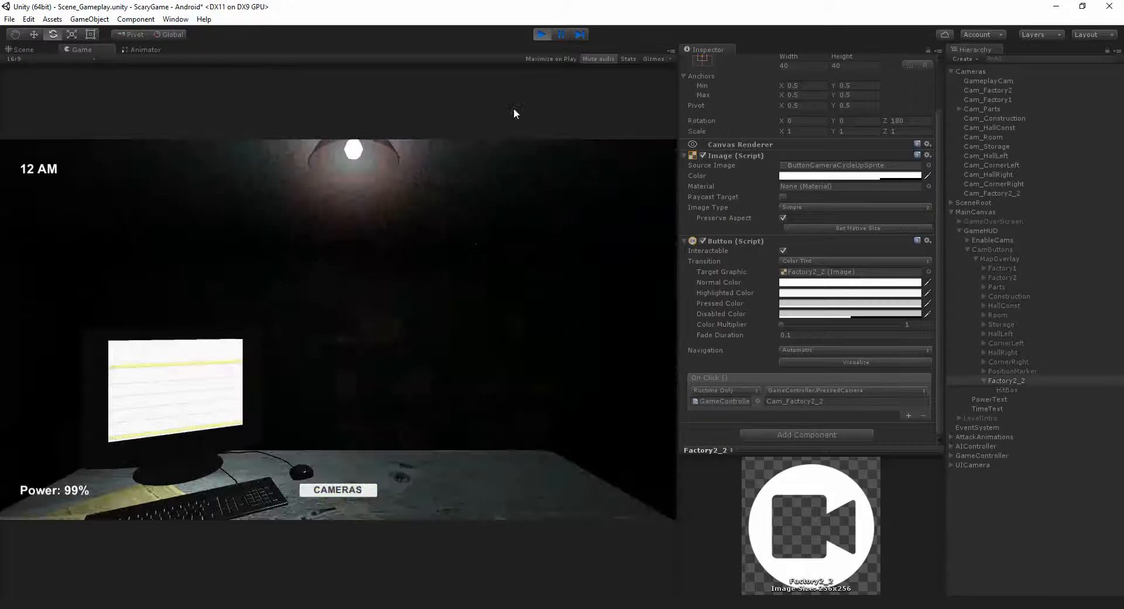
pyautogui.click(542, 34)
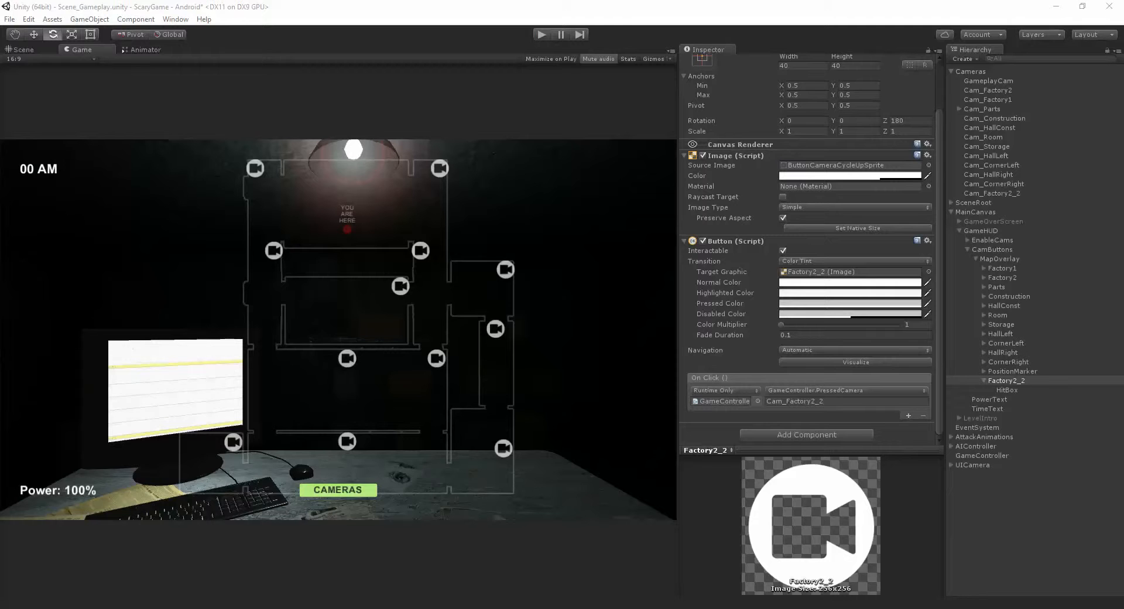
# Deactivate the CamButtons object so the map starts hidden, and select the EnableCams button to show its settings.
pyautogui.click(1002, 258)
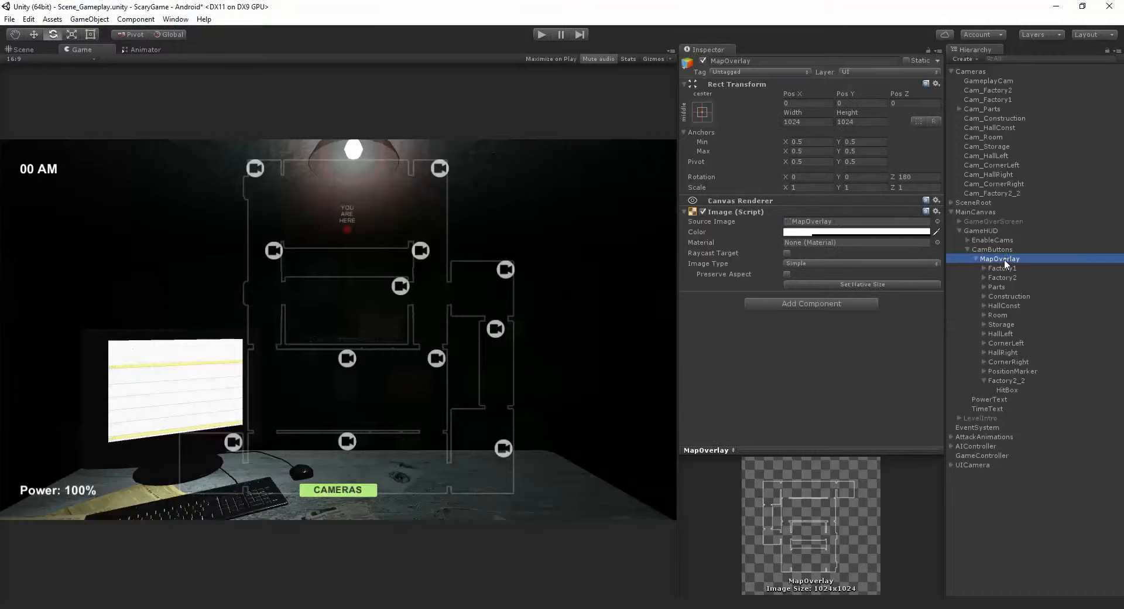
pyautogui.click(1009, 250)
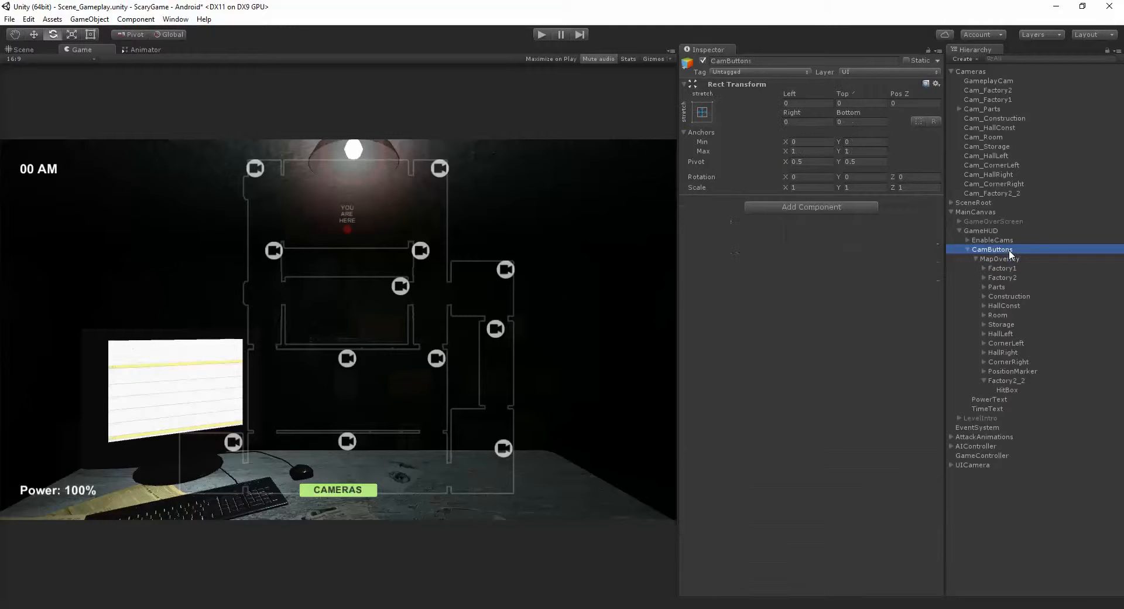
pyautogui.click(703, 61)
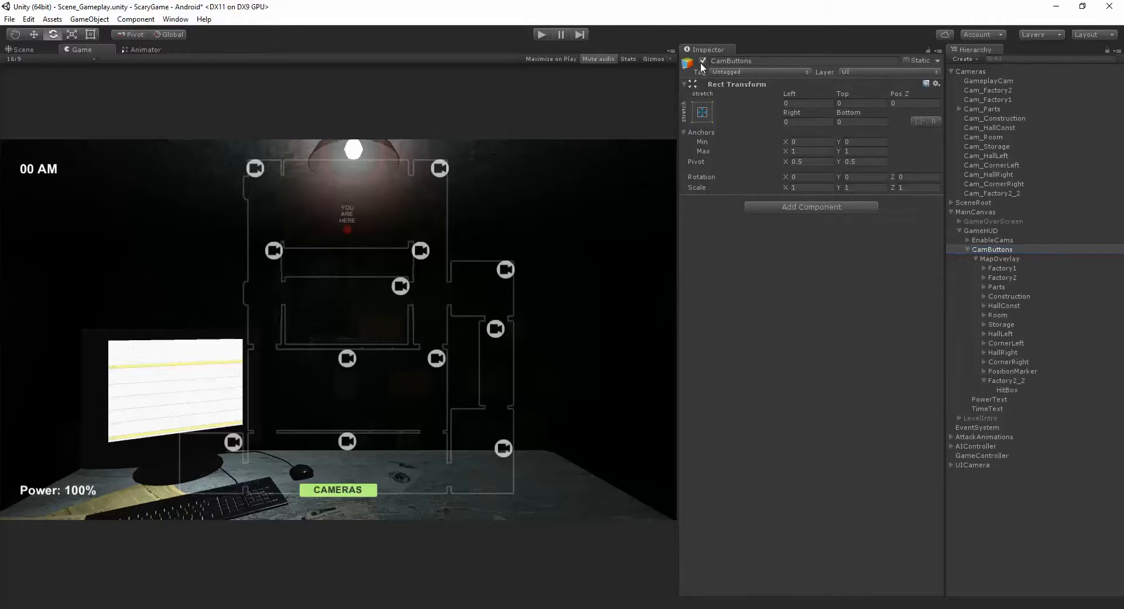
pyautogui.click(999, 240)
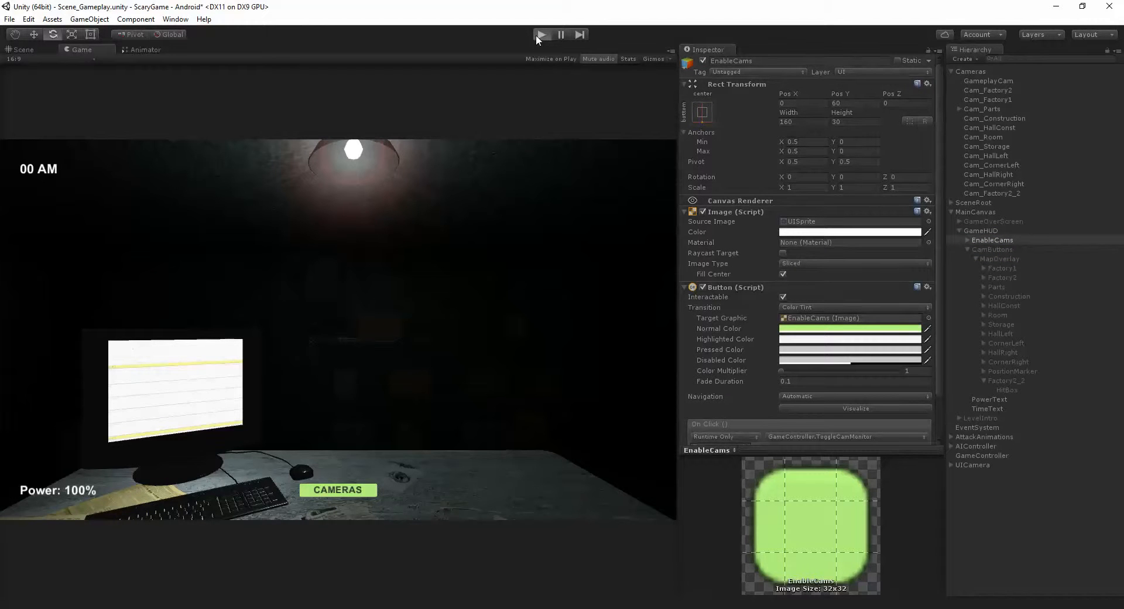
# Run the game again, open and close the camera monitor, and collapse the CamButtons group in the hierarchy.
pyautogui.click(539, 35)
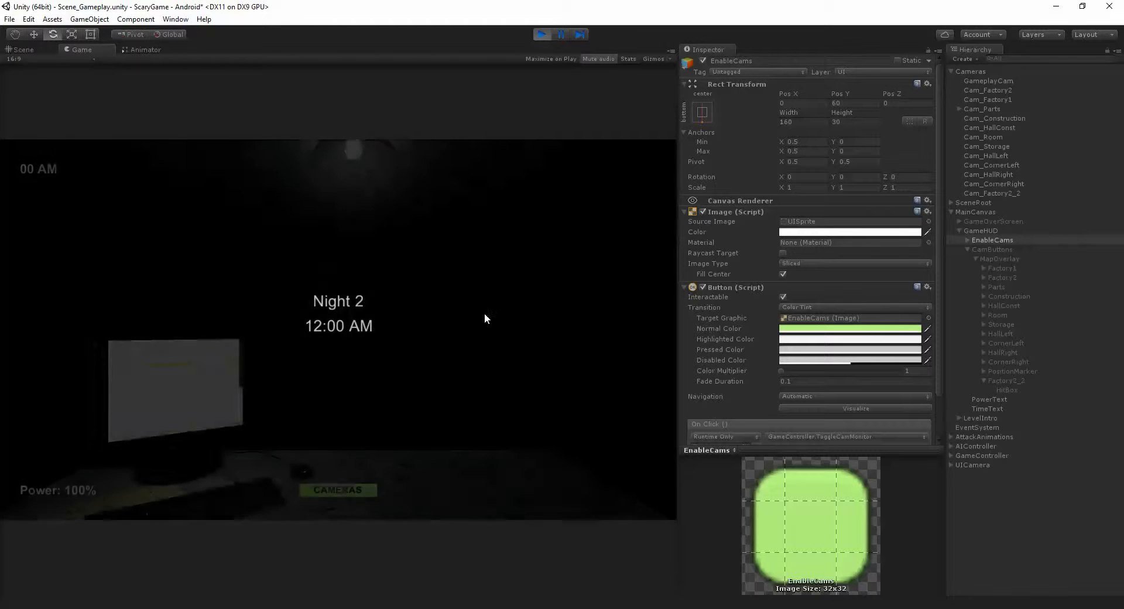
pyautogui.click(331, 495)
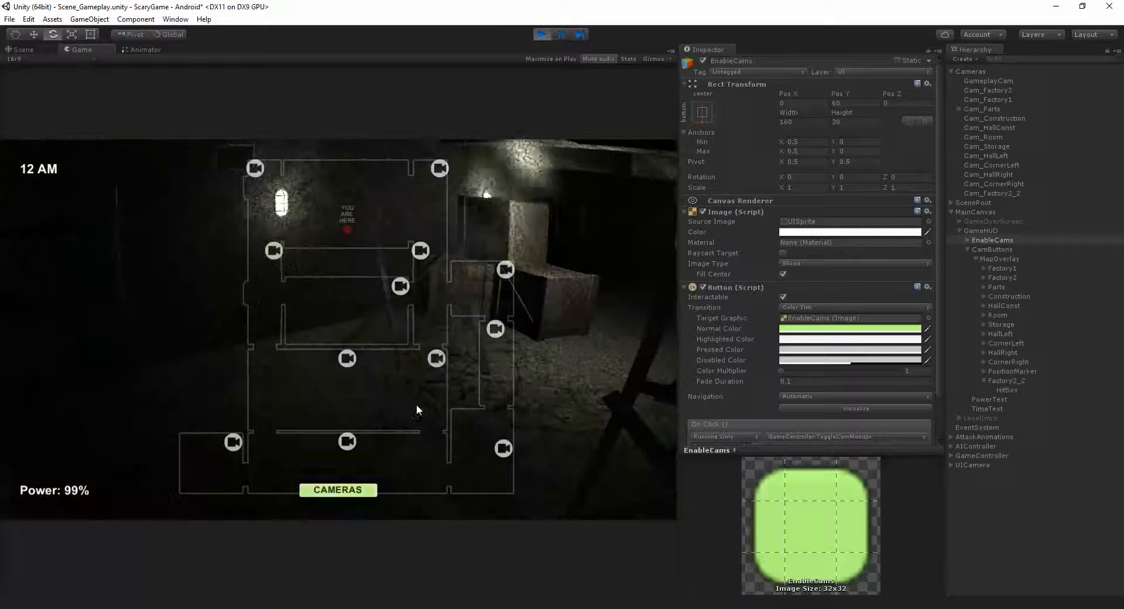
pyautogui.click(332, 493)
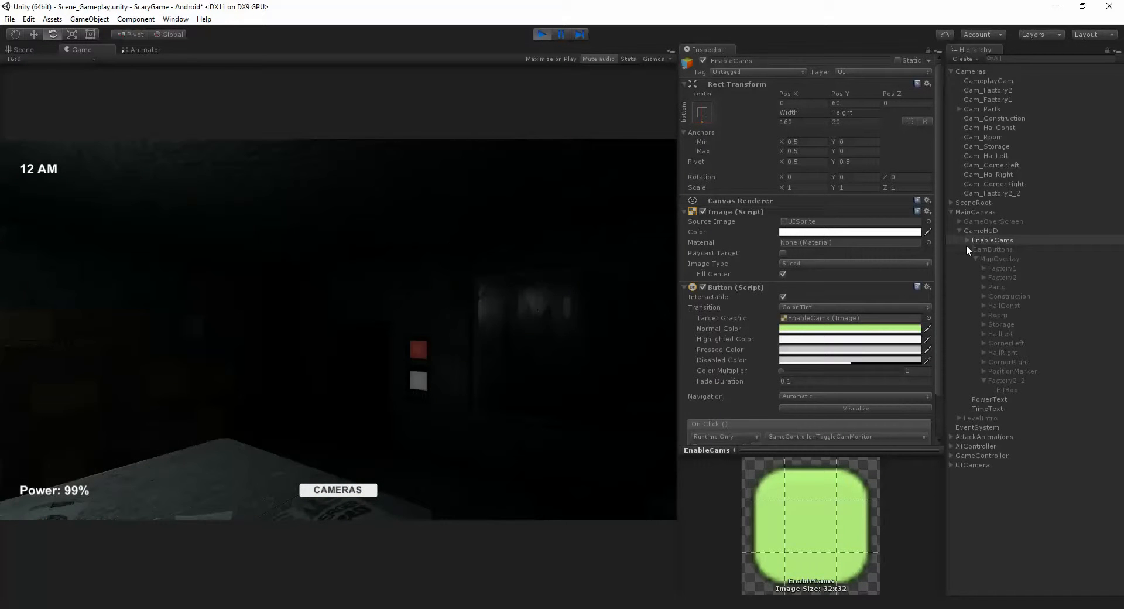
pyautogui.click(967, 249)
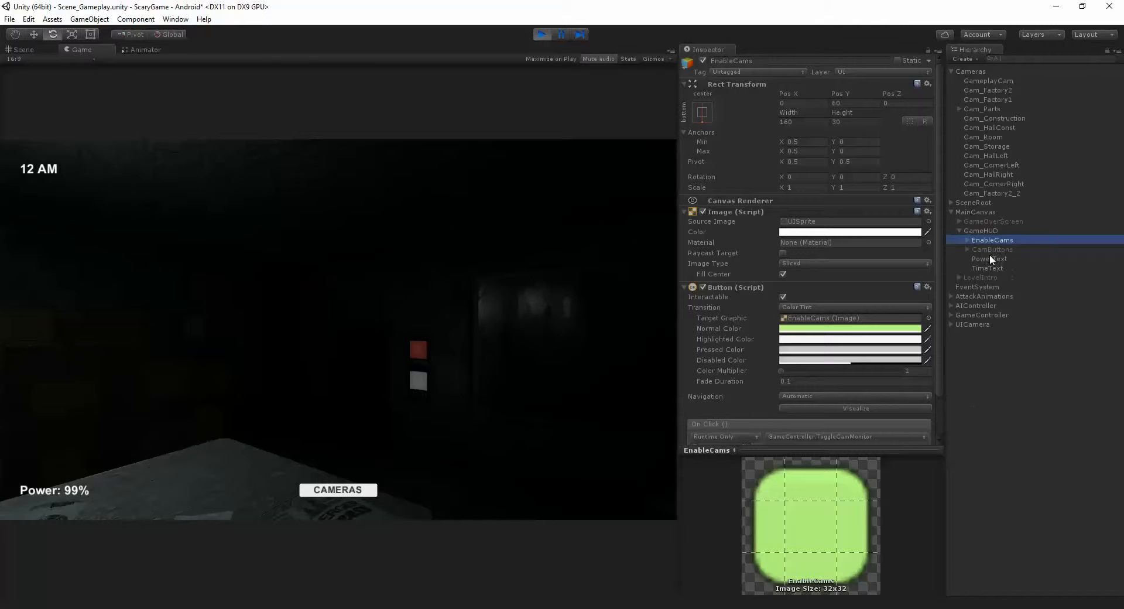